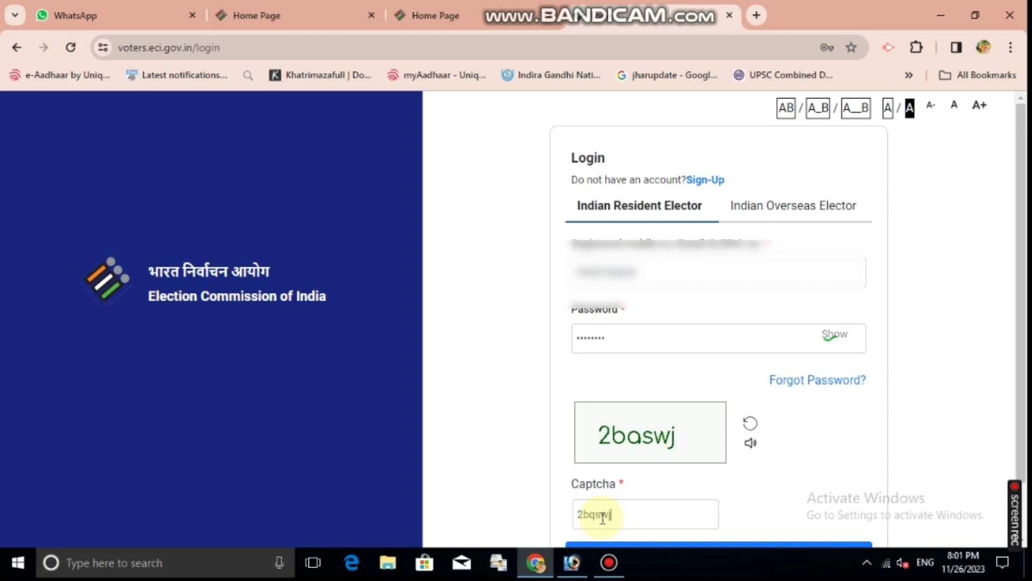
- Log in by re-entering the refreshed captcha and verifying the mobile one-time password
scroll(602, 524, "down", 1)
left_click(716, 500)
left_click(639, 445)
type("10mrzt")
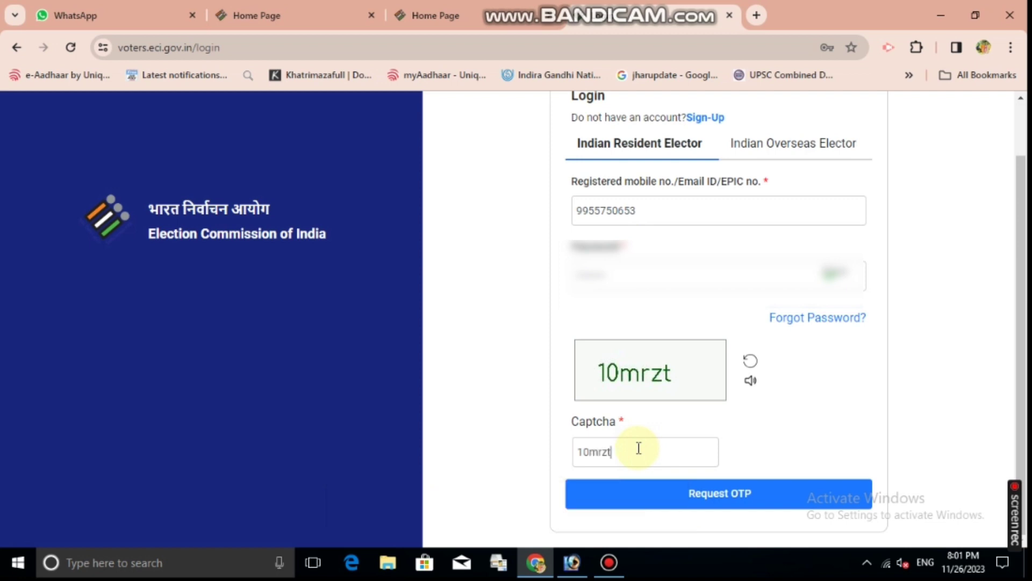
left_click(691, 508)
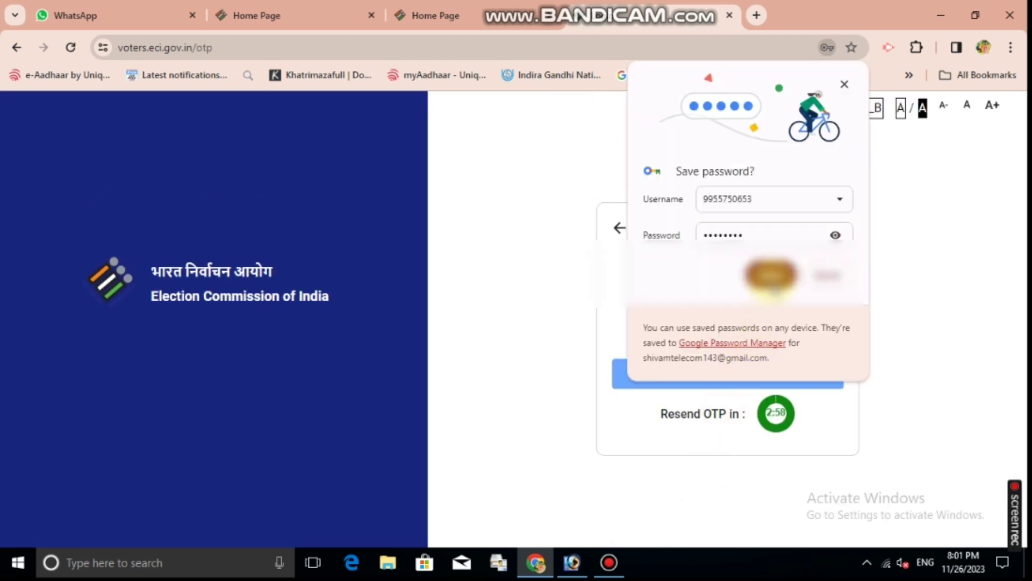
left_click(770, 275)
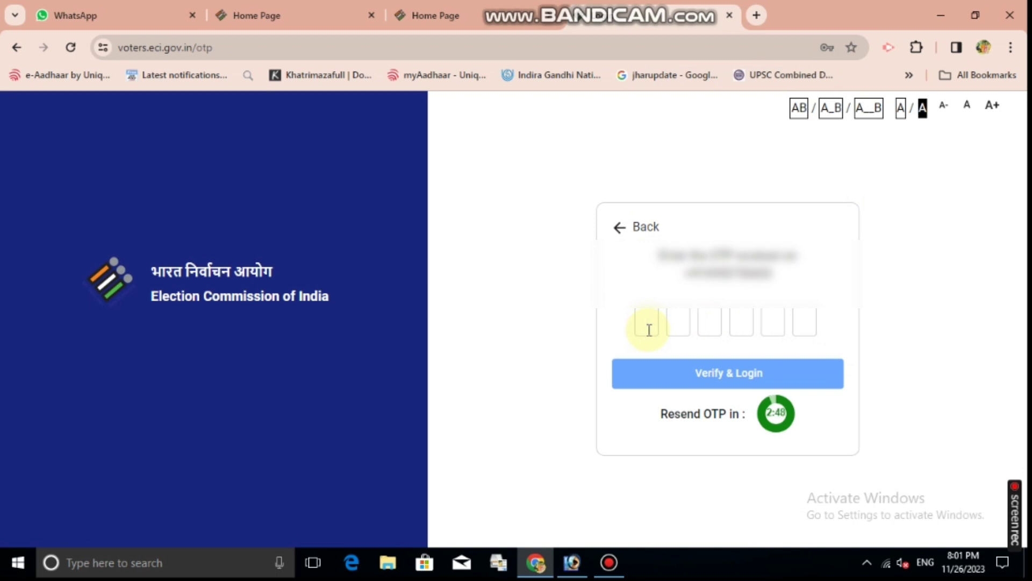
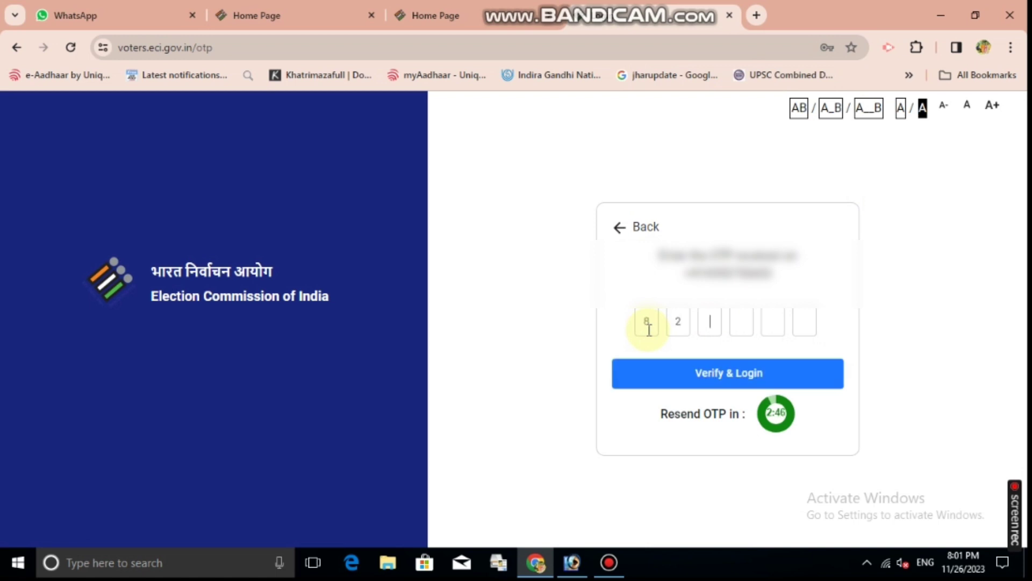
left_click(700, 379)
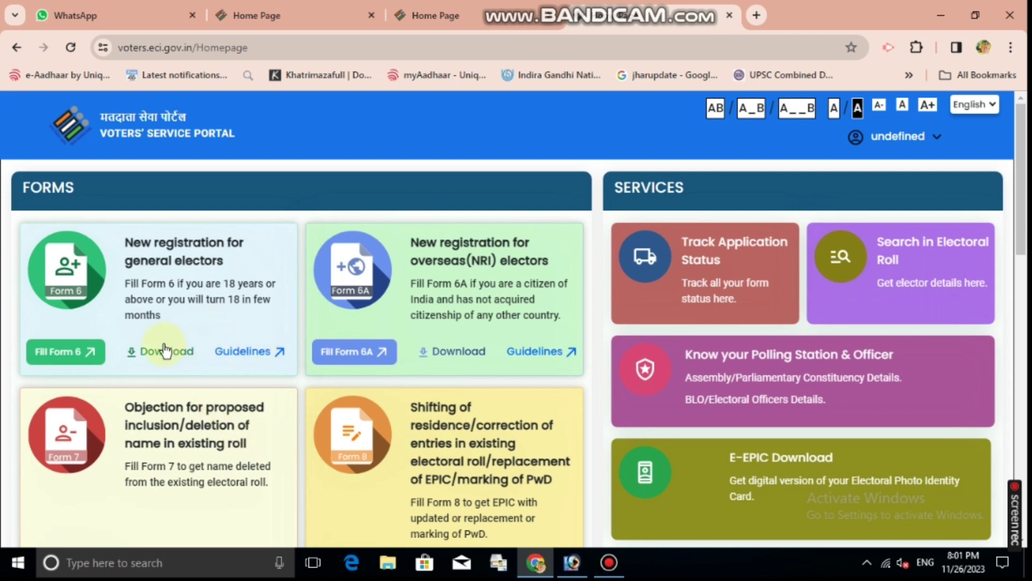
- Start Form 6 and choose state Jharkhand and district Jamtara
left_click(78, 352)
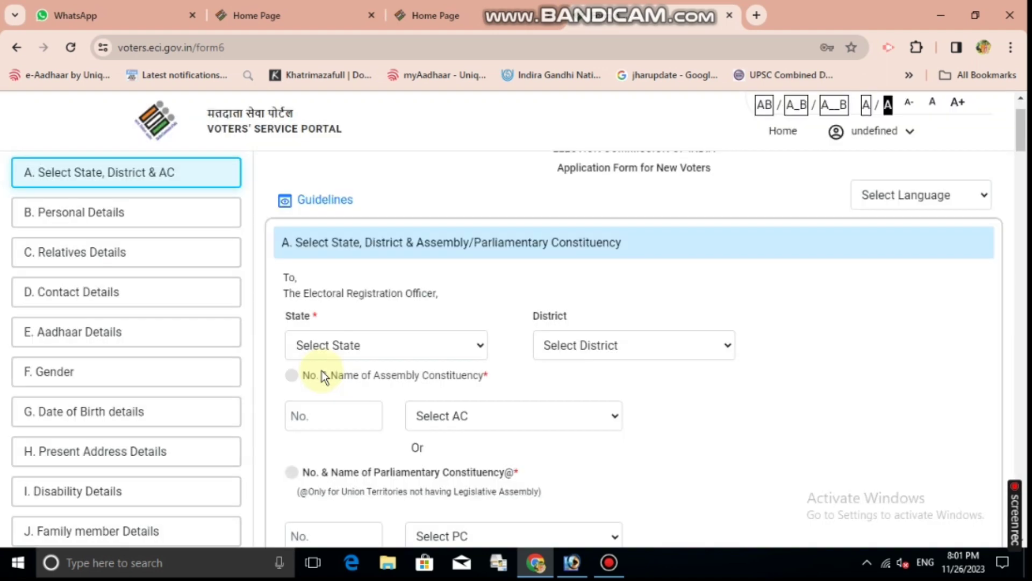
left_click(356, 345)
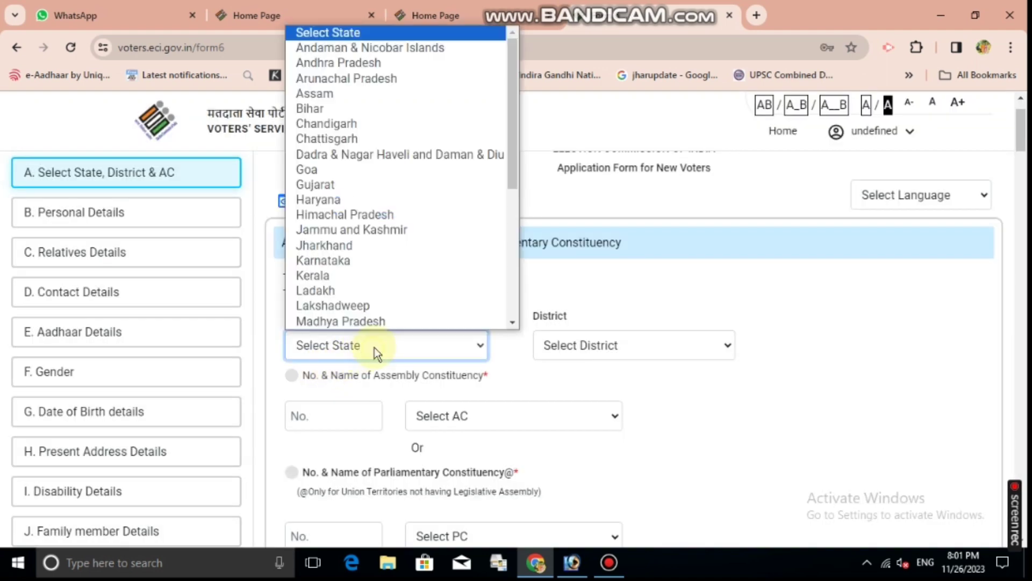
left_click(381, 247)
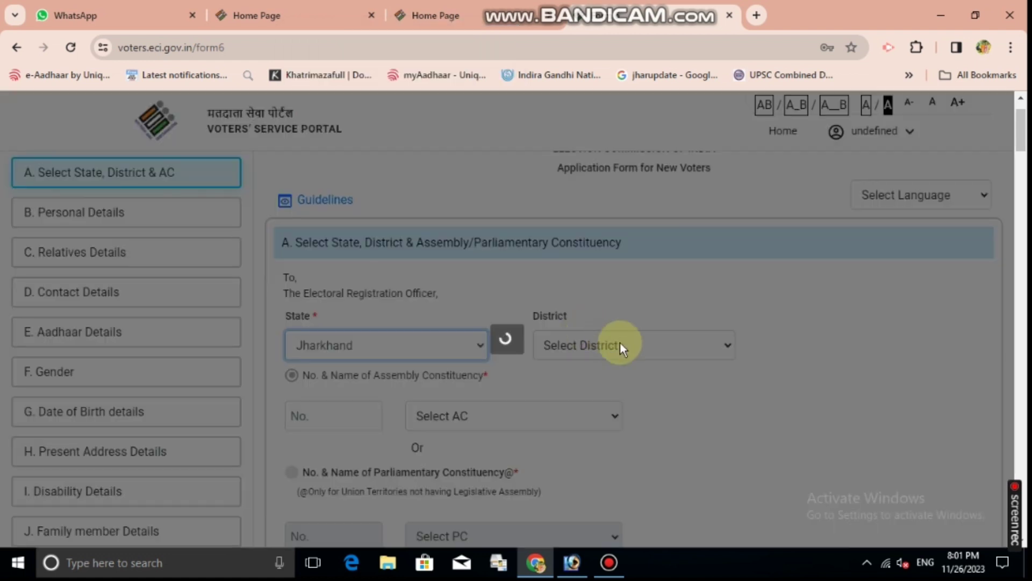
left_click(620, 343)
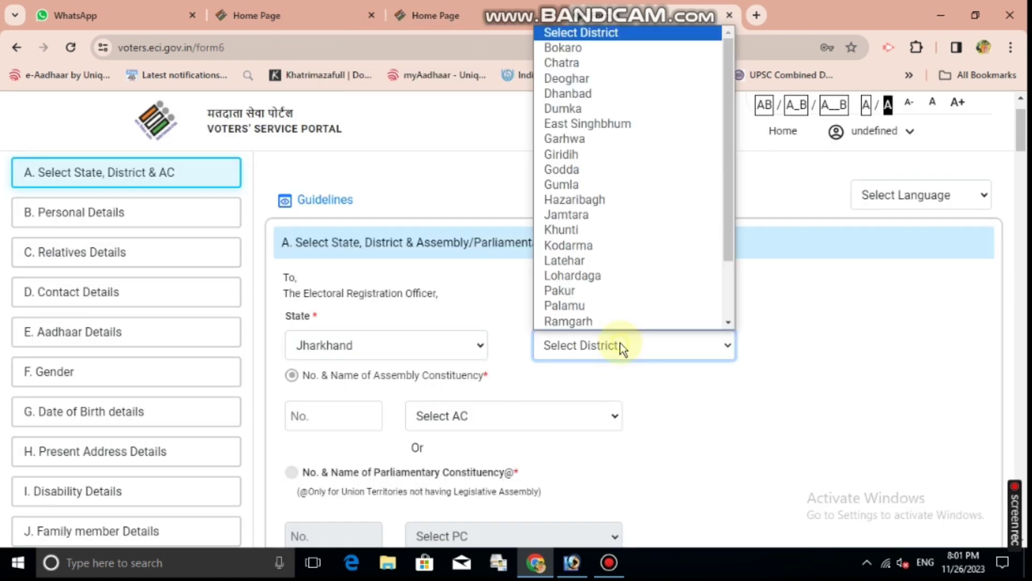
left_click(591, 215)
scroll(611, 301, "down", 1)
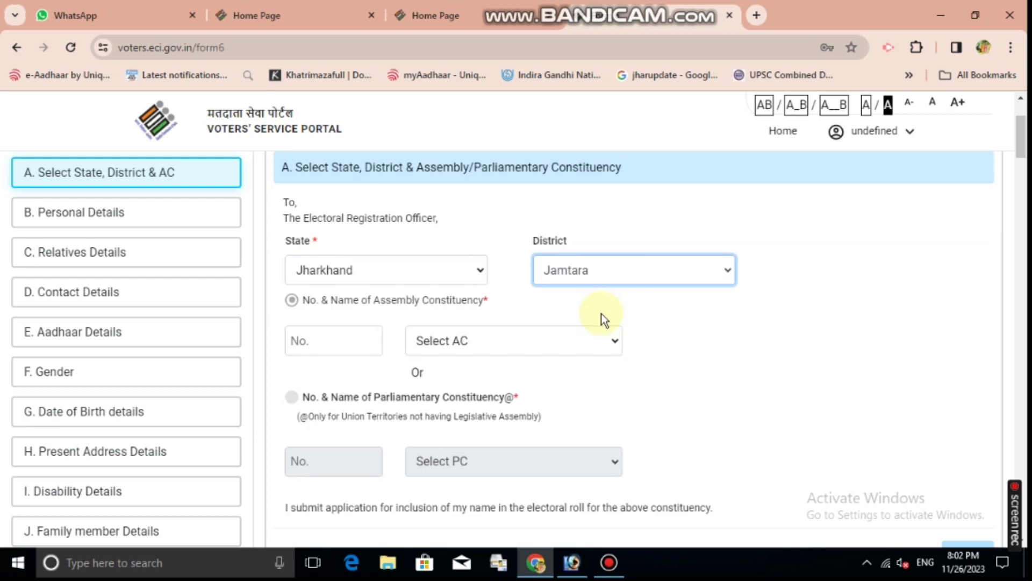
scroll(601, 314, "up", 1)
- Set form language English and assembly constituency 9 Jamtara, then continue to Personal Details
left_click(925, 194)
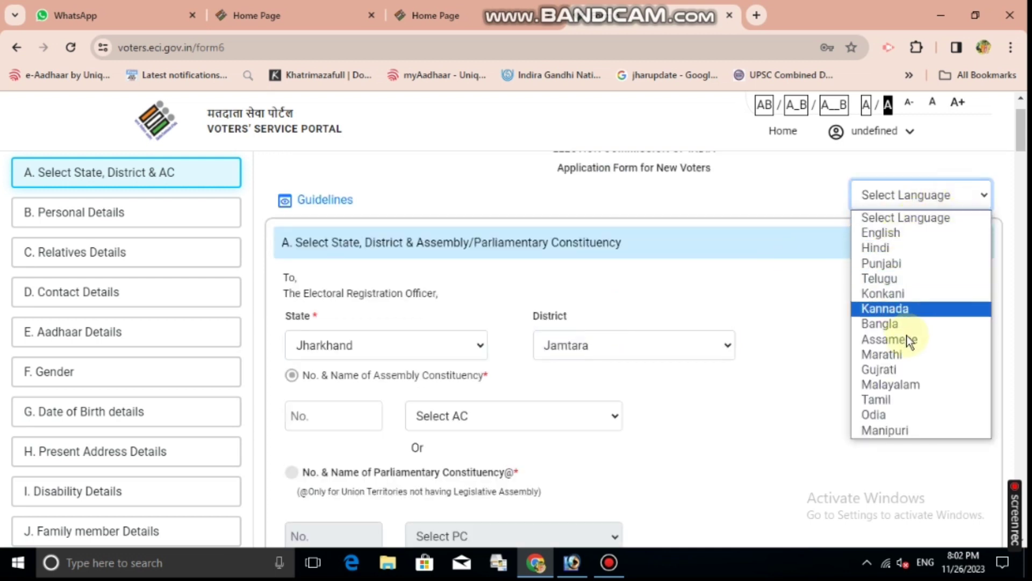
left_click(895, 232)
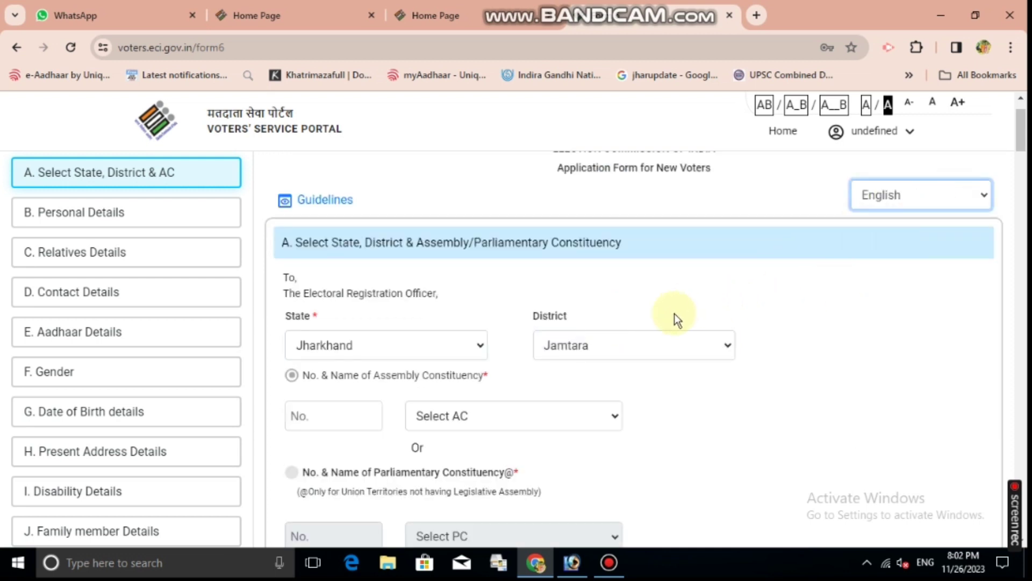
scroll(676, 321, "down", 1)
left_click(521, 336)
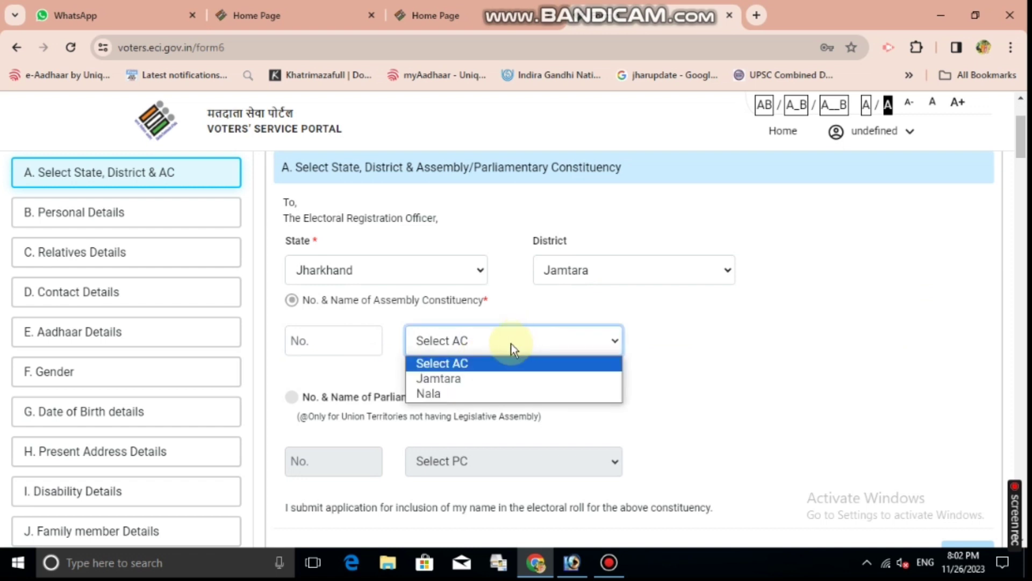
left_click(473, 378)
scroll(592, 375, "down", 1)
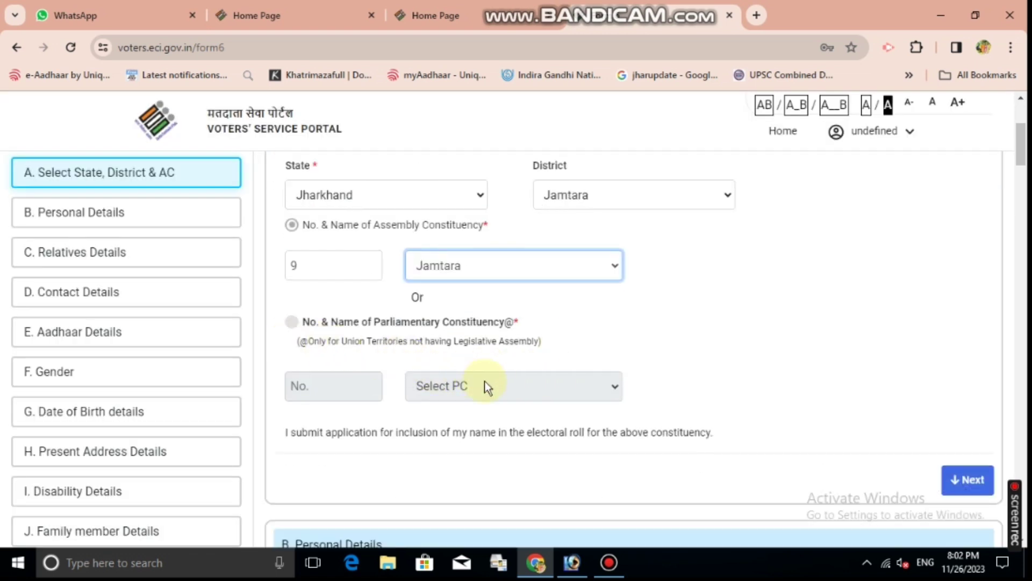
left_click(287, 327)
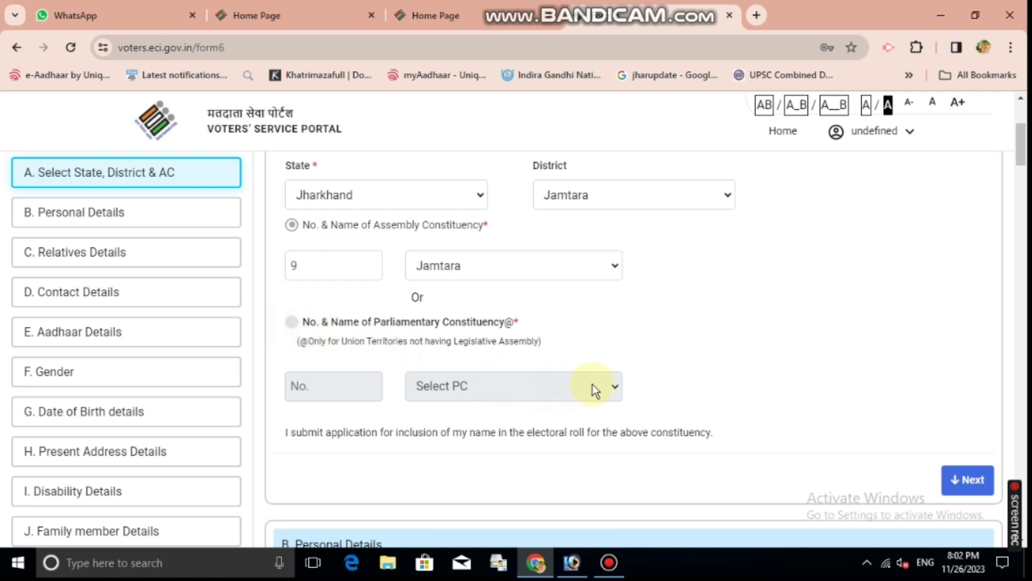
scroll(593, 384, "down", 2)
scroll(361, 270, "up", 2)
scroll(643, 373, "down", 3)
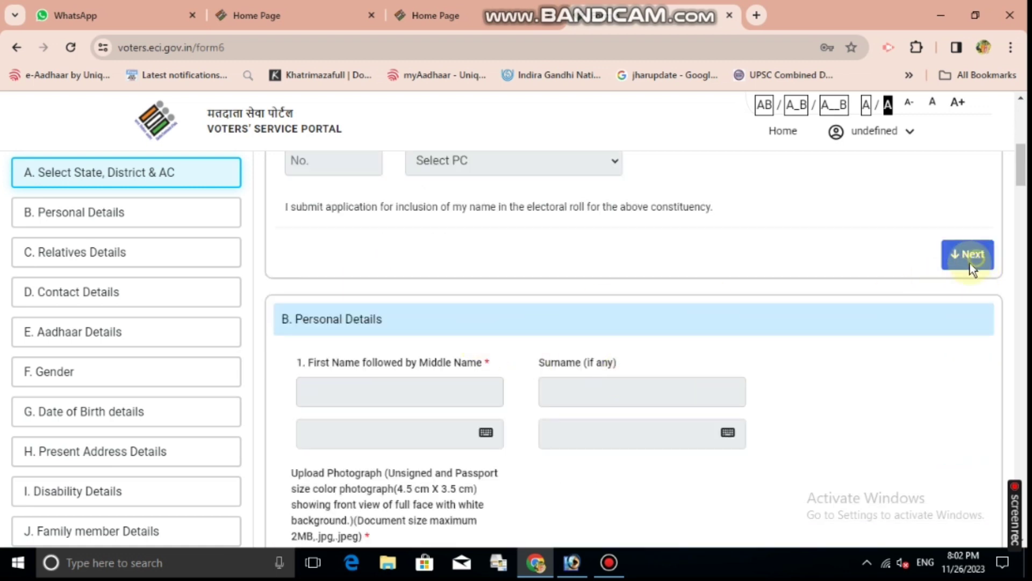
left_click(970, 259)
- Enter the applicant's first name and surname, accepting their Hindi transliterations
left_click(390, 258)
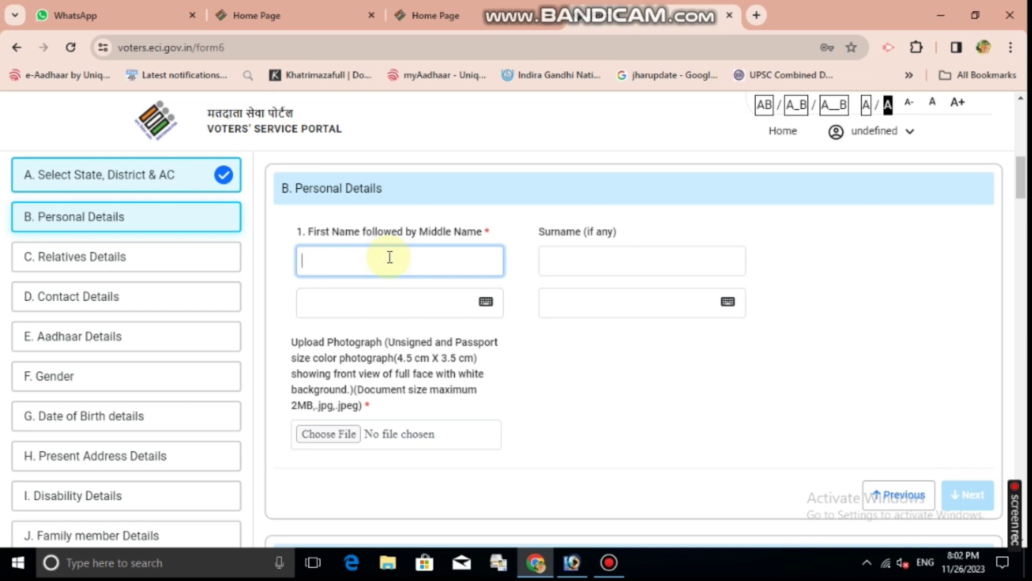
left_click(602, 259)
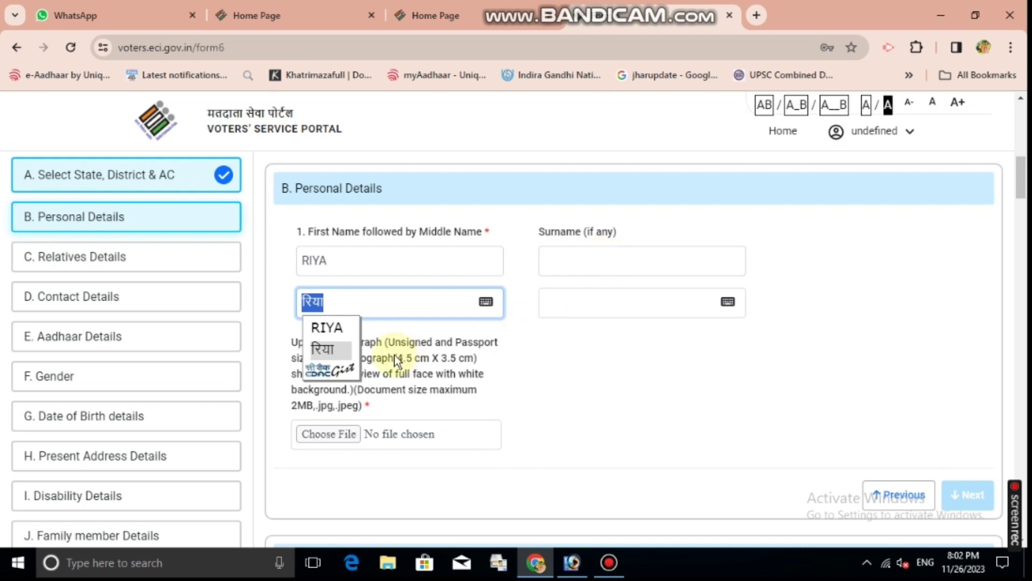
left_click(324, 349)
left_click(561, 269)
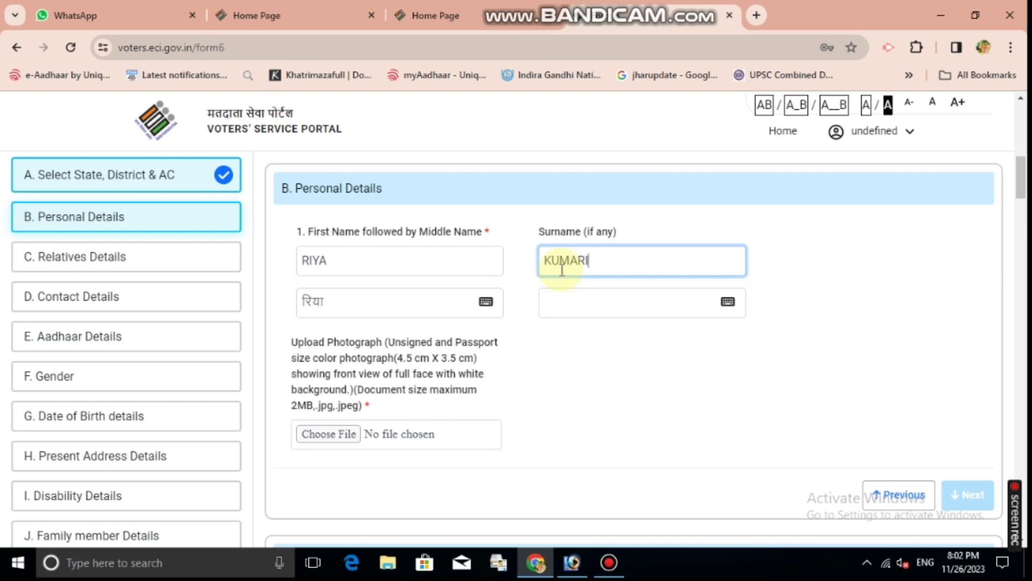
key("Tab")
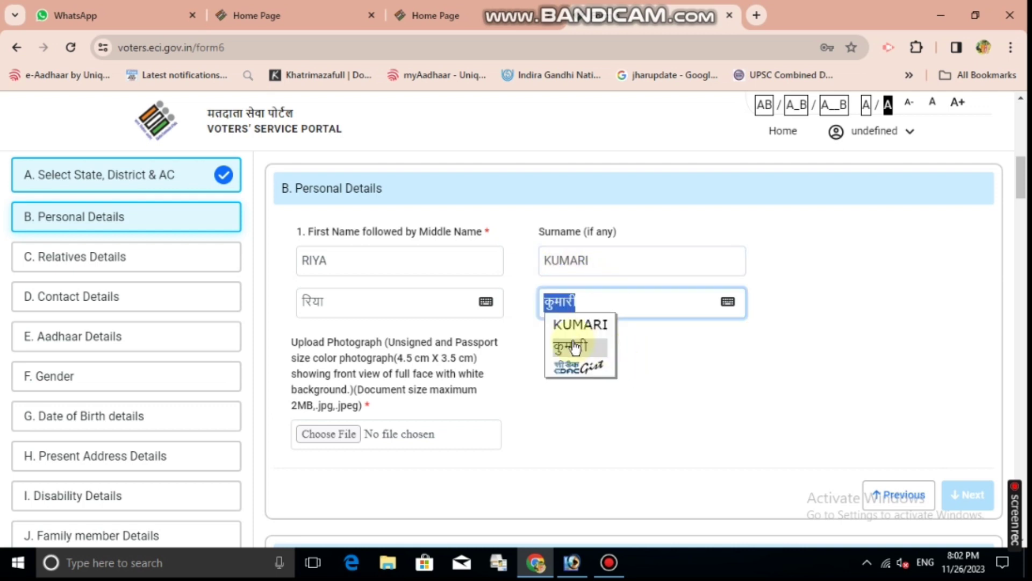
left_click(574, 345)
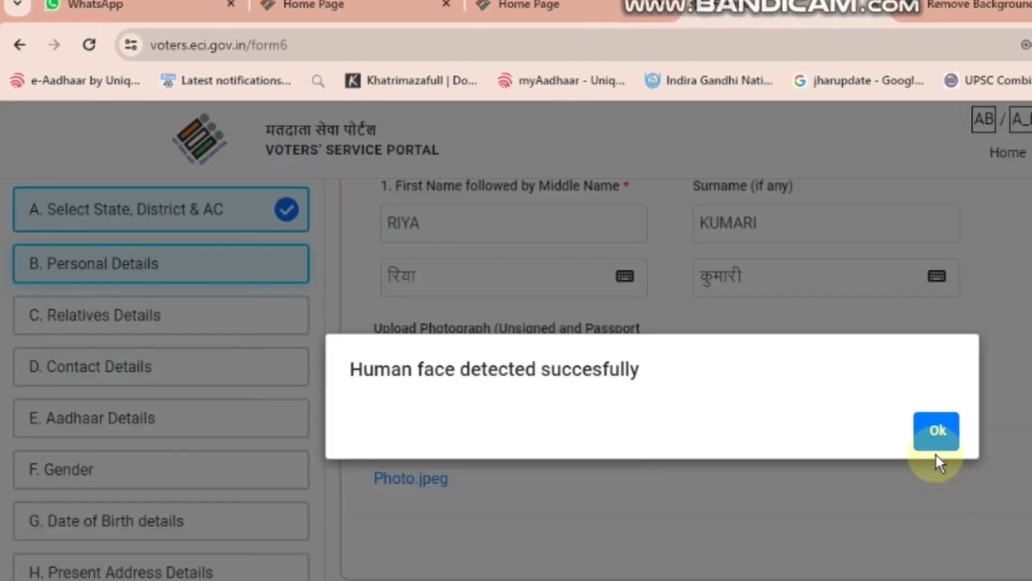
- Dismiss the face-detection message, choose Father as relative, and enter the mobile verification code
left_click(937, 443)
scroll(686, 376, "down", 2)
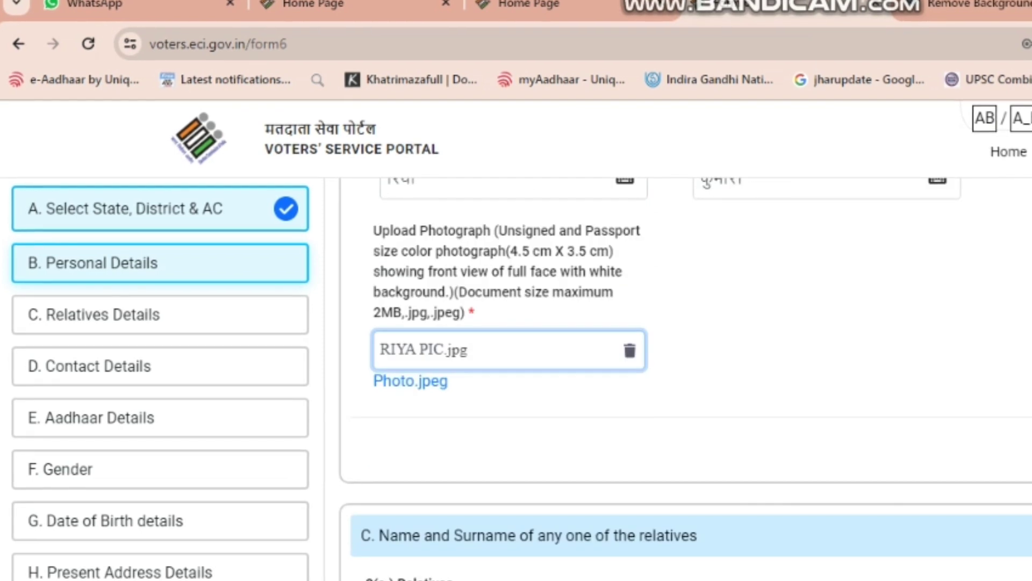
scroll(686, 376, "down", 5)
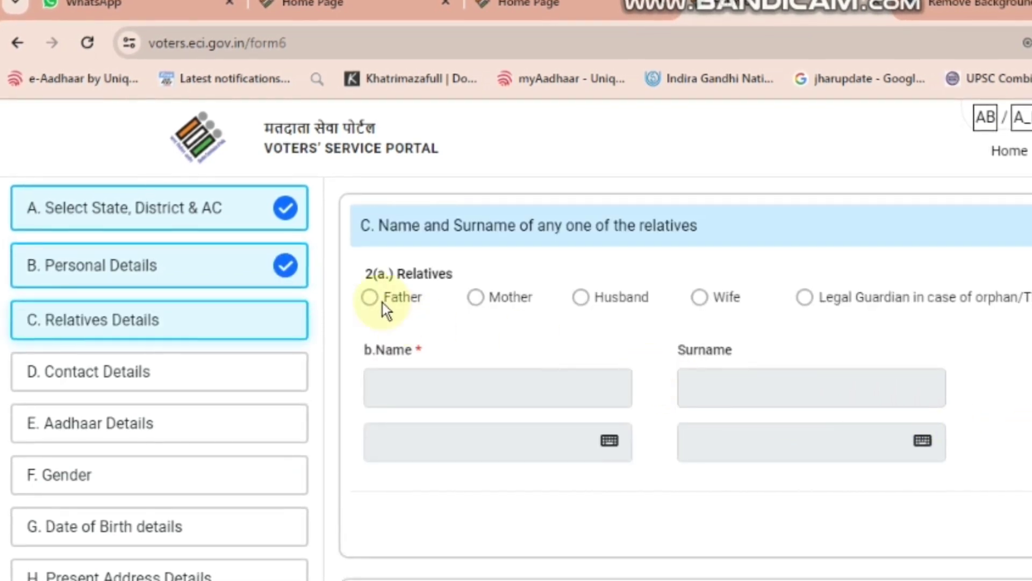
left_click(369, 297)
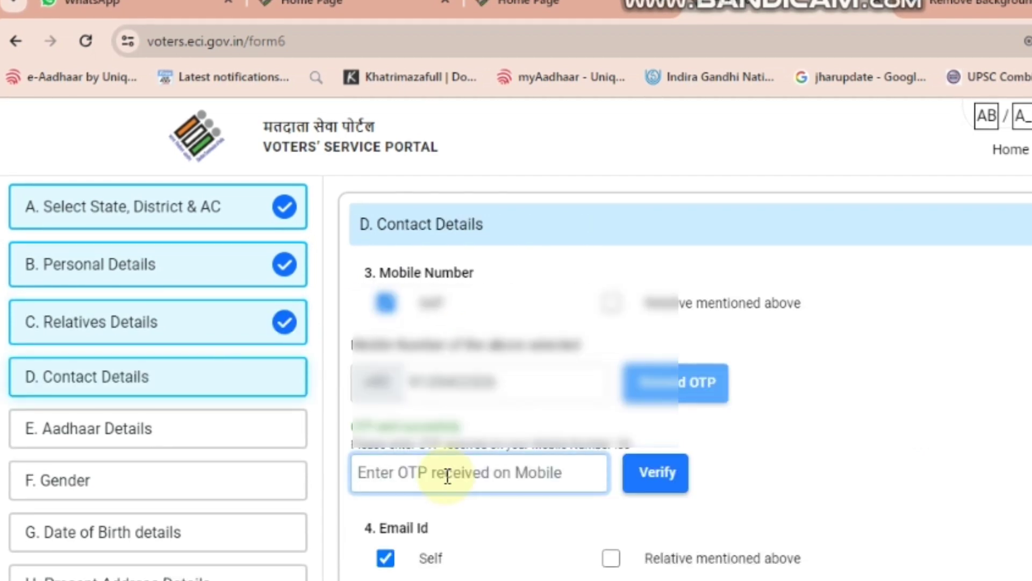
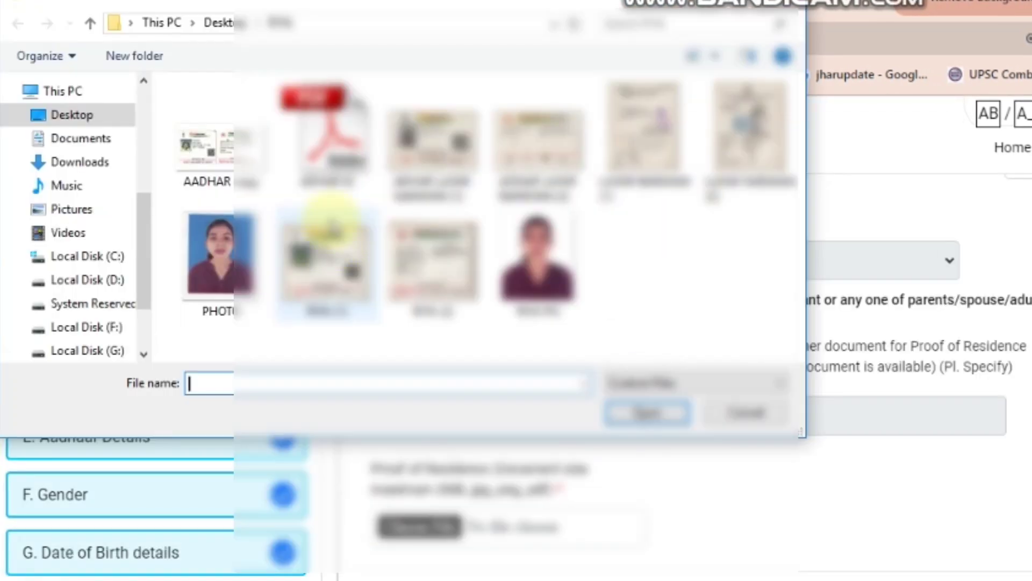
- Attach the Aadhaar PDF as proof of residence
left_click(326, 134)
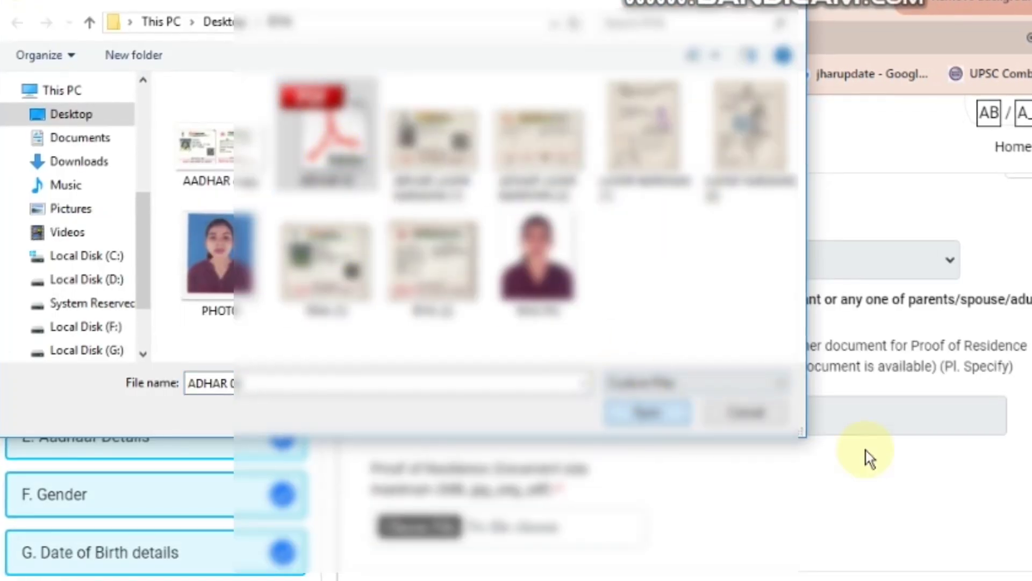
key("Return")
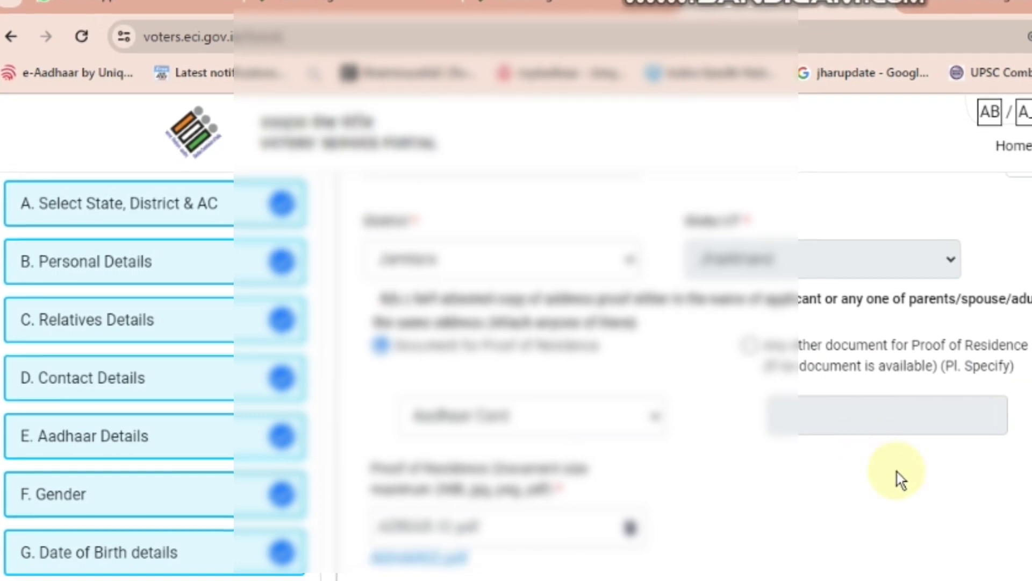
scroll(908, 477, "down", 5)
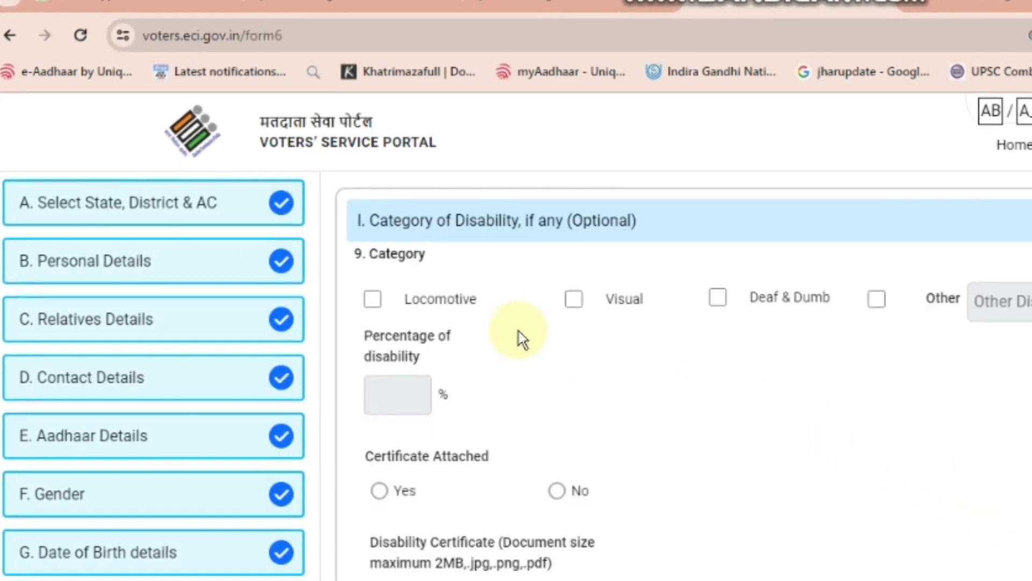
scroll(760, 447, "down", 3)
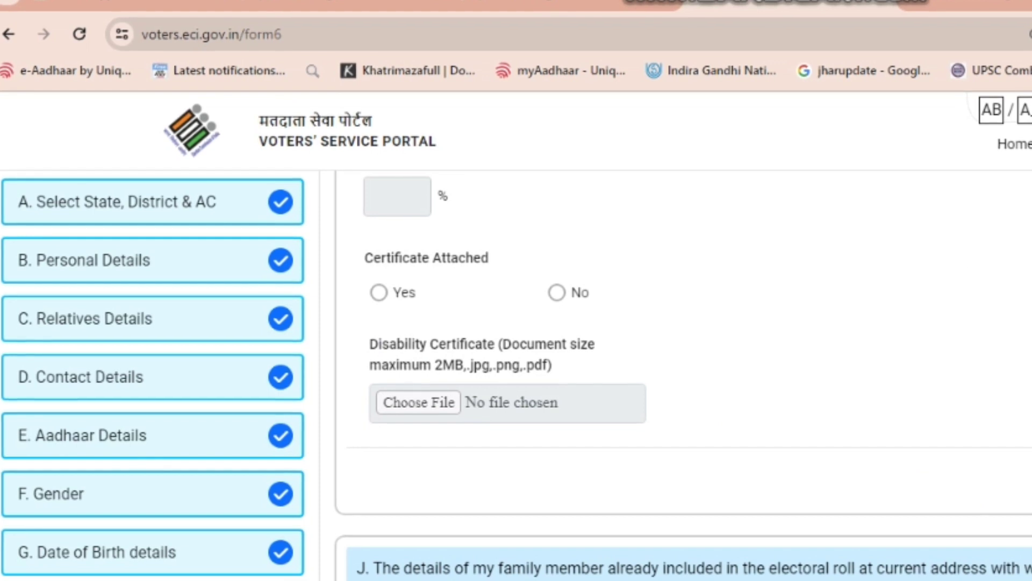
scroll(997, 468, "down", 5)
- Enter the family member's full name, relationship Father, and their EPIC number
left_click(456, 330)
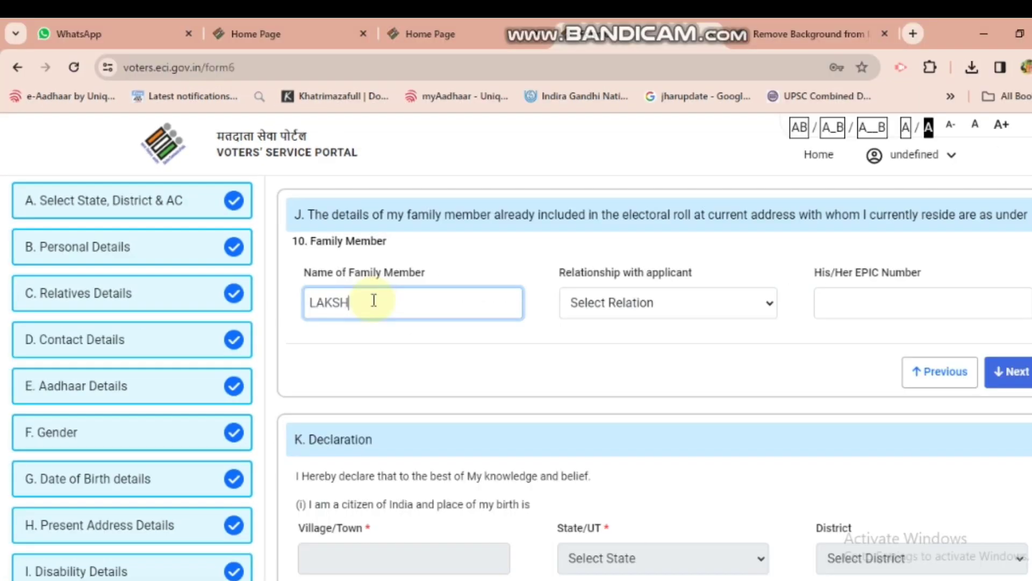
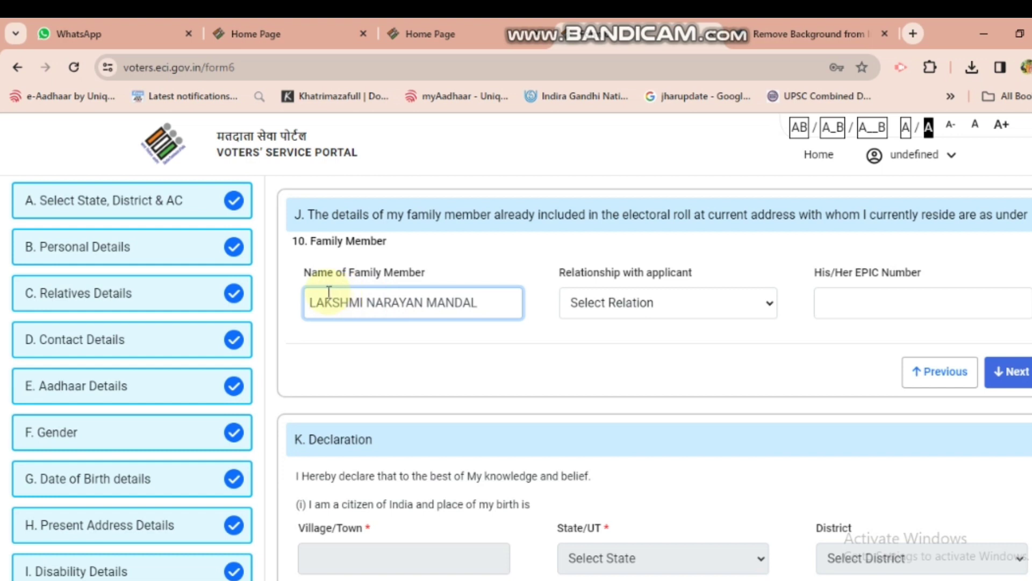
left_click(608, 305)
left_click(634, 341)
left_click(877, 304)
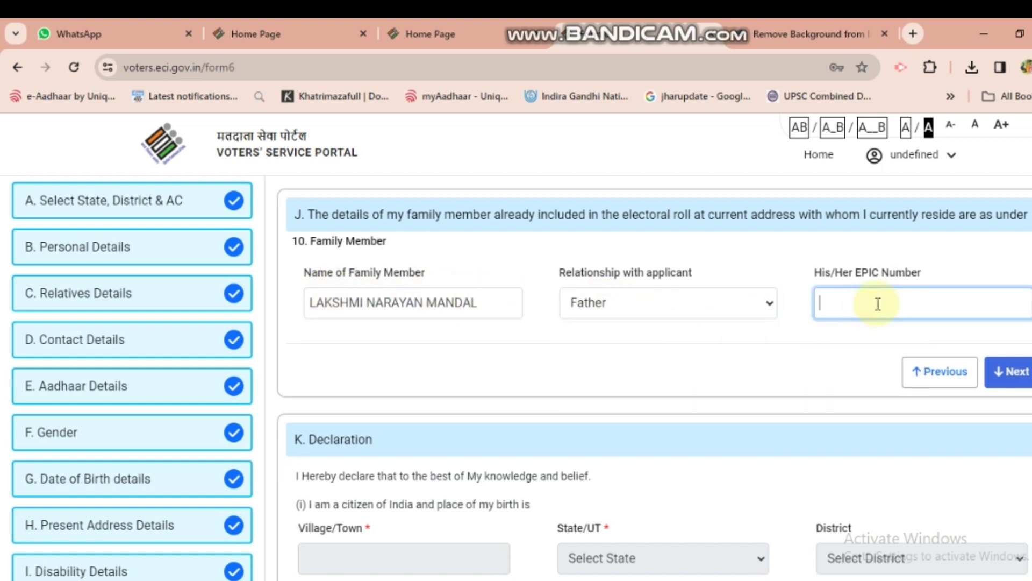
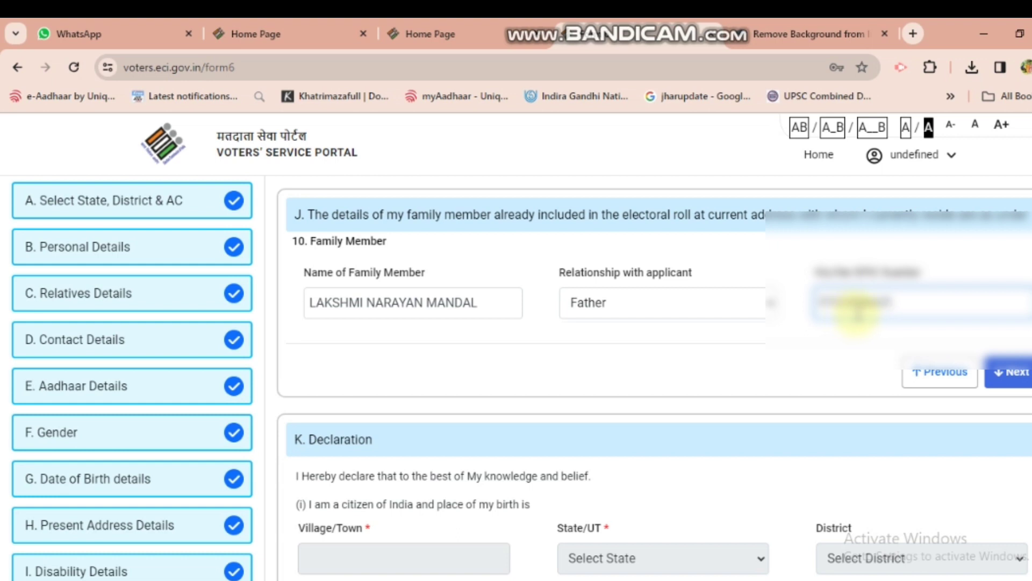
- Advance through the form to section K, Declaration
left_click(1004, 372)
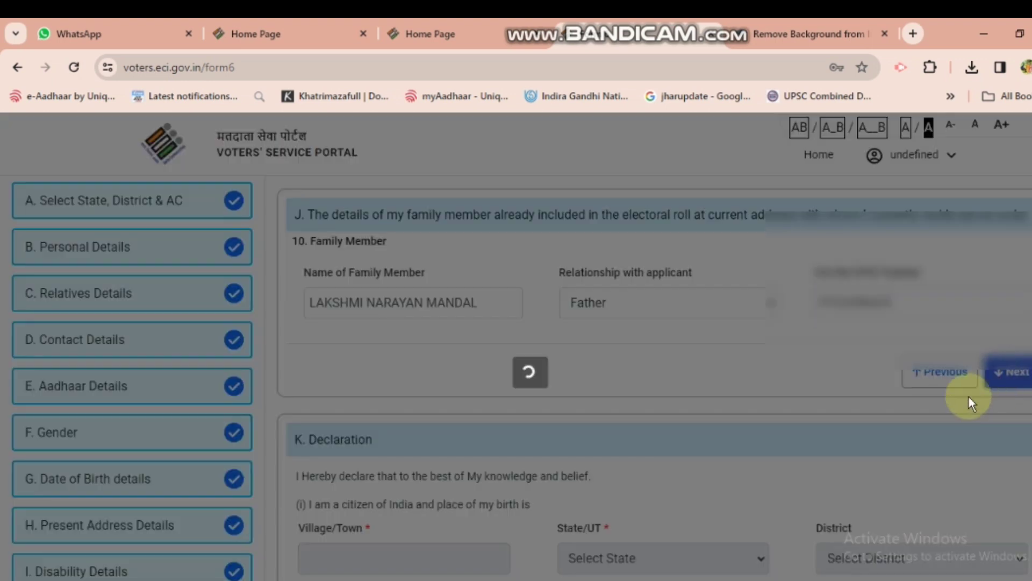
scroll(890, 420, "down", 3)
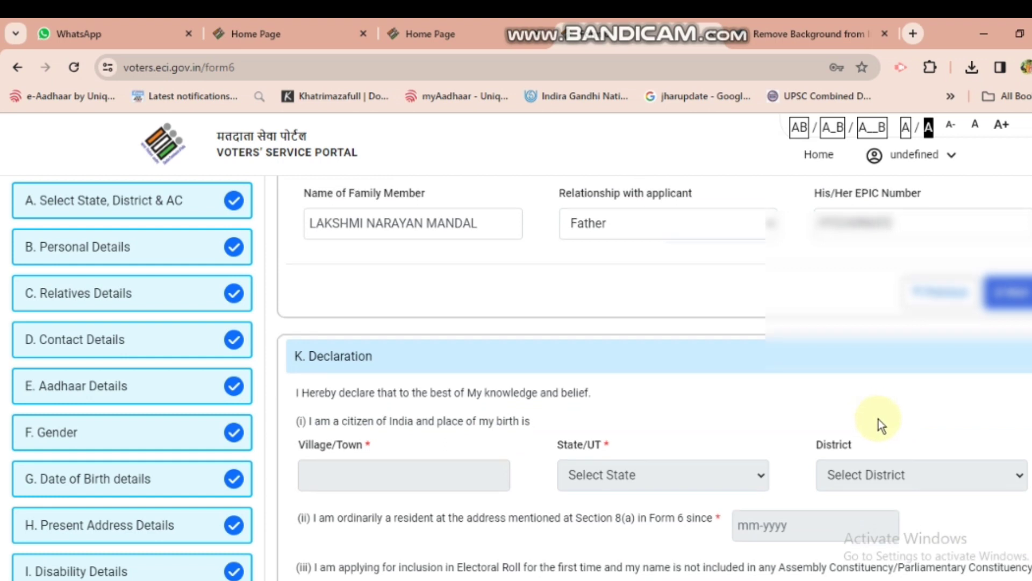
scroll(879, 418, "down", 3)
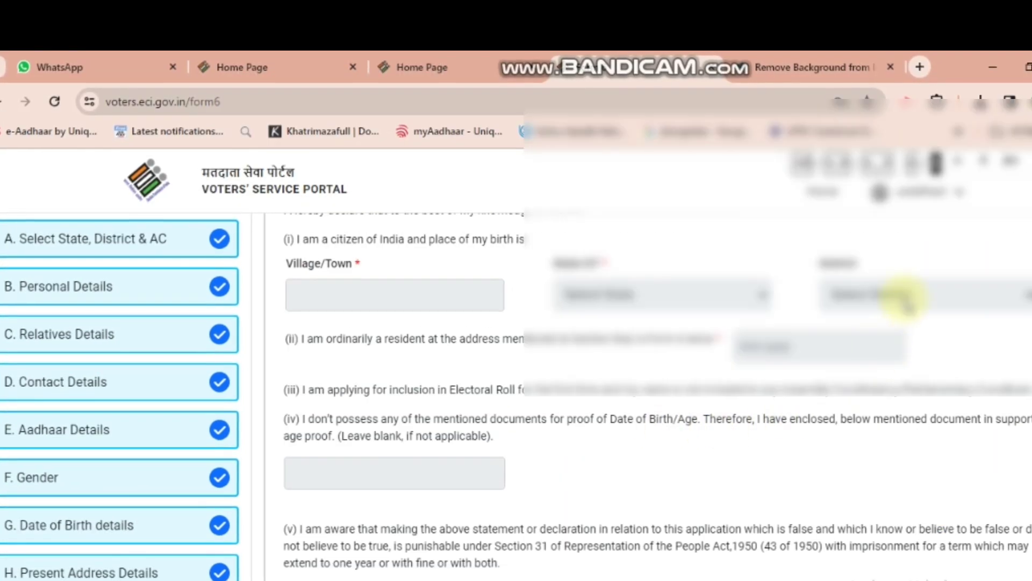
scroll(898, 325, "up", 6)
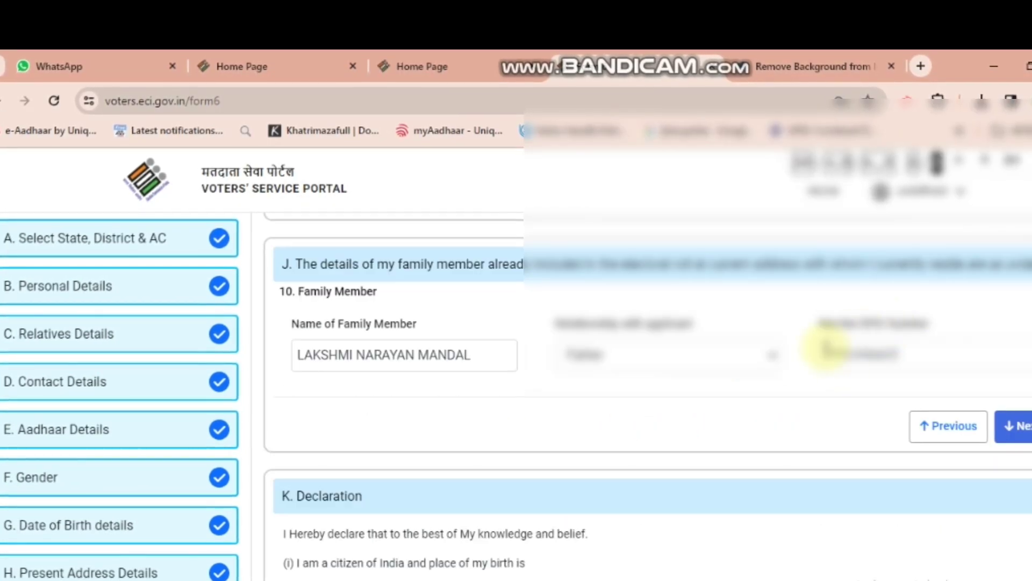
left_click(1014, 426)
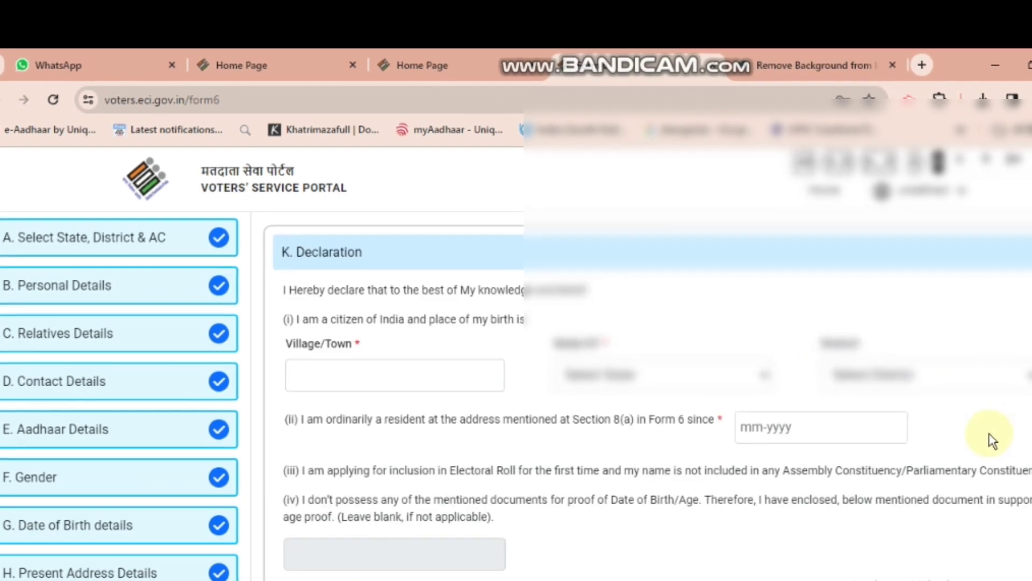
scroll(973, 436, "up", 6)
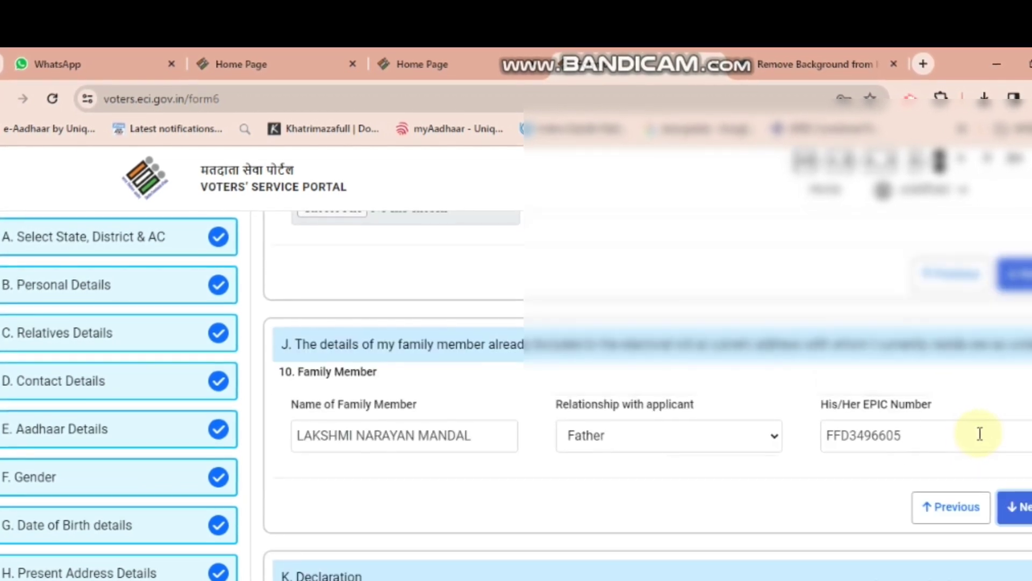
scroll(989, 438, "down", 3)
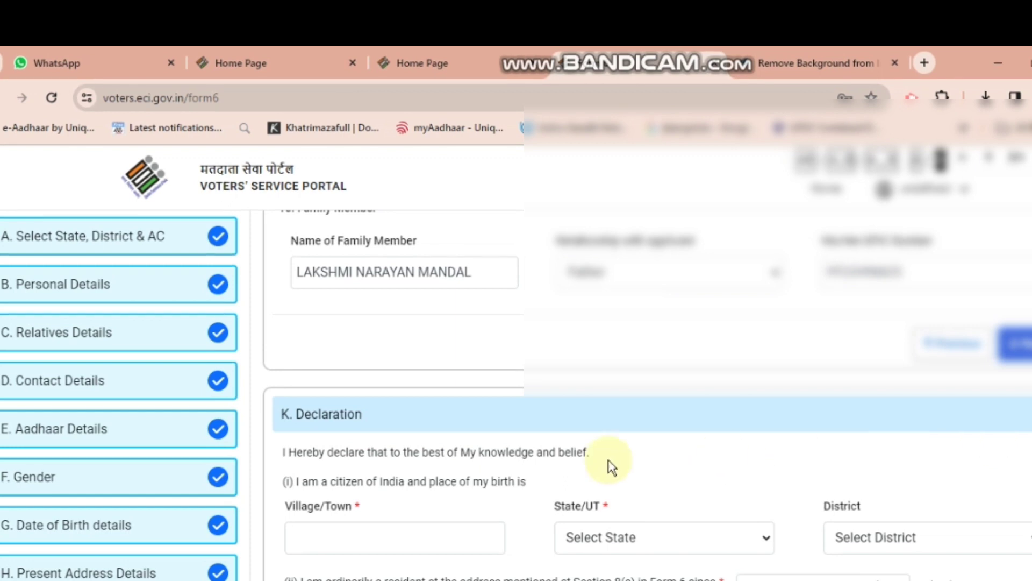
scroll(559, 479, "down", 3)
- Give birthplace NARAYANPUR in state Jharkhand, district Jamtara
left_click(414, 382)
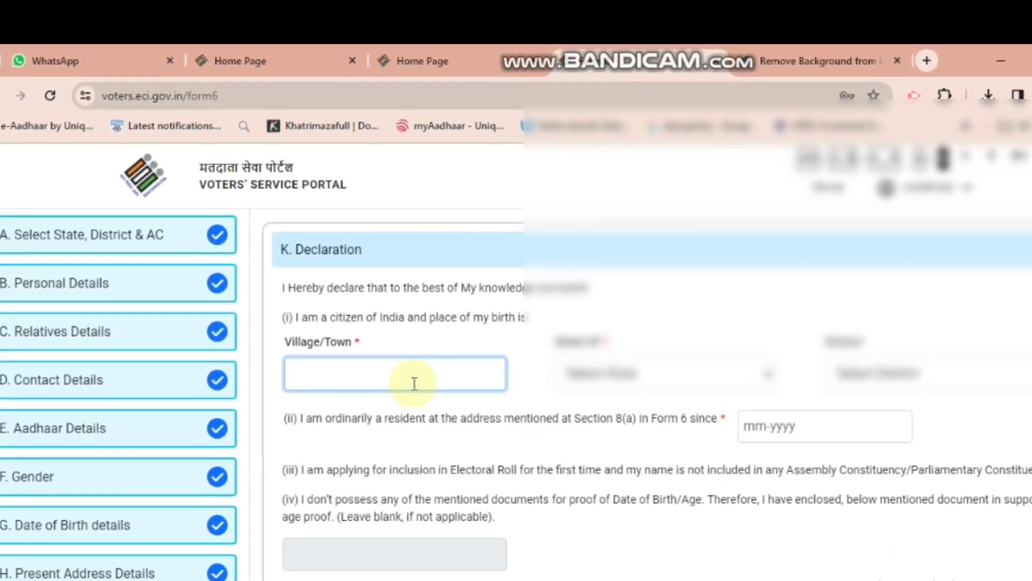
type("NARAYANPU")
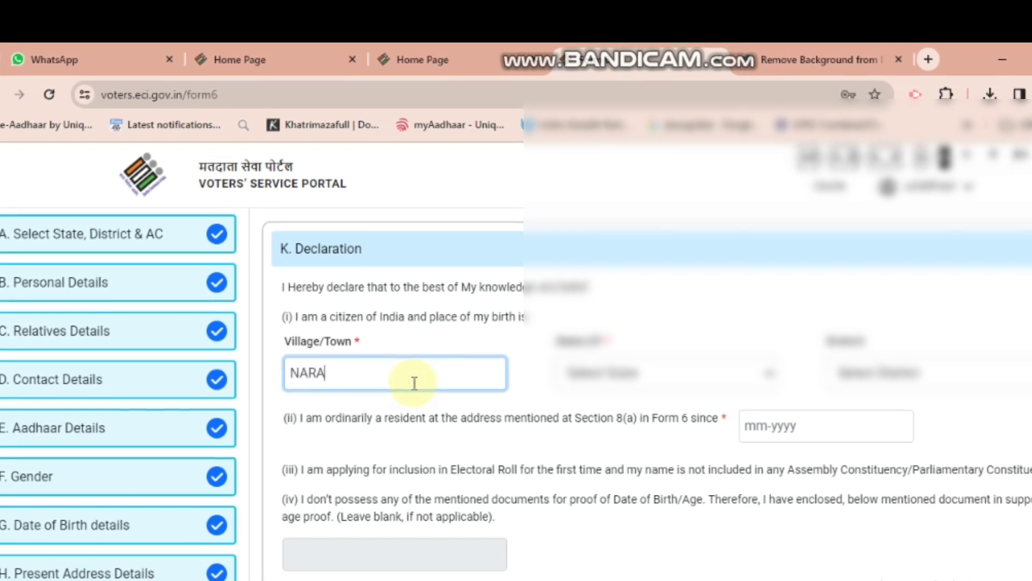
type("R")
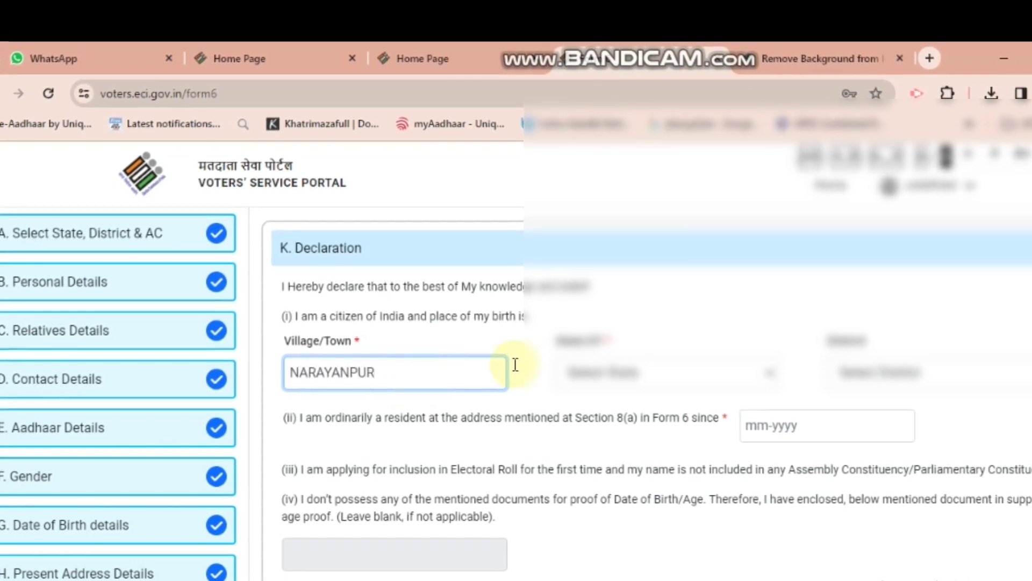
left_click(644, 374)
left_click(637, 282)
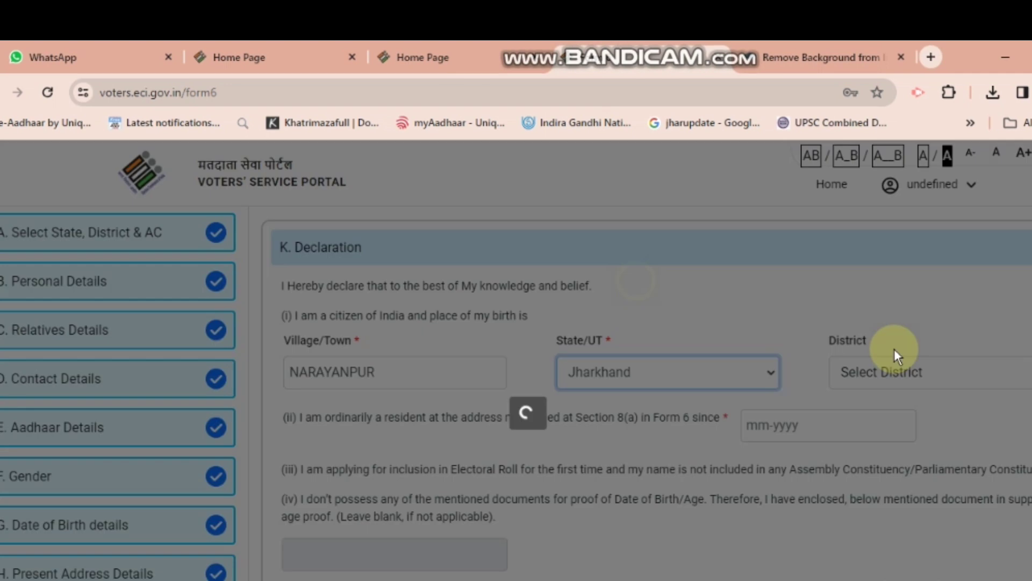
left_click(934, 372)
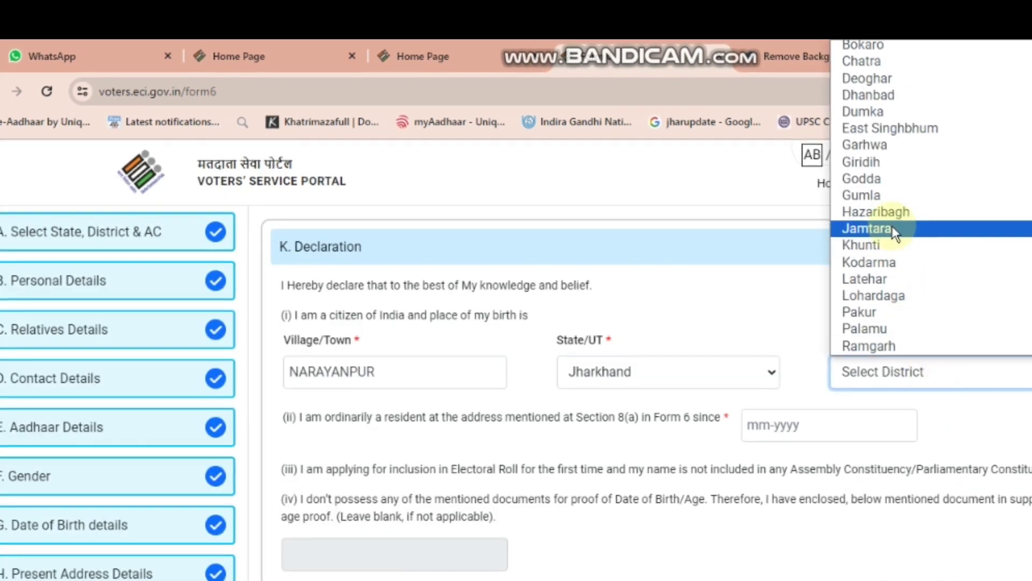
left_click(892, 226)
scroll(686, 363, "down", 2)
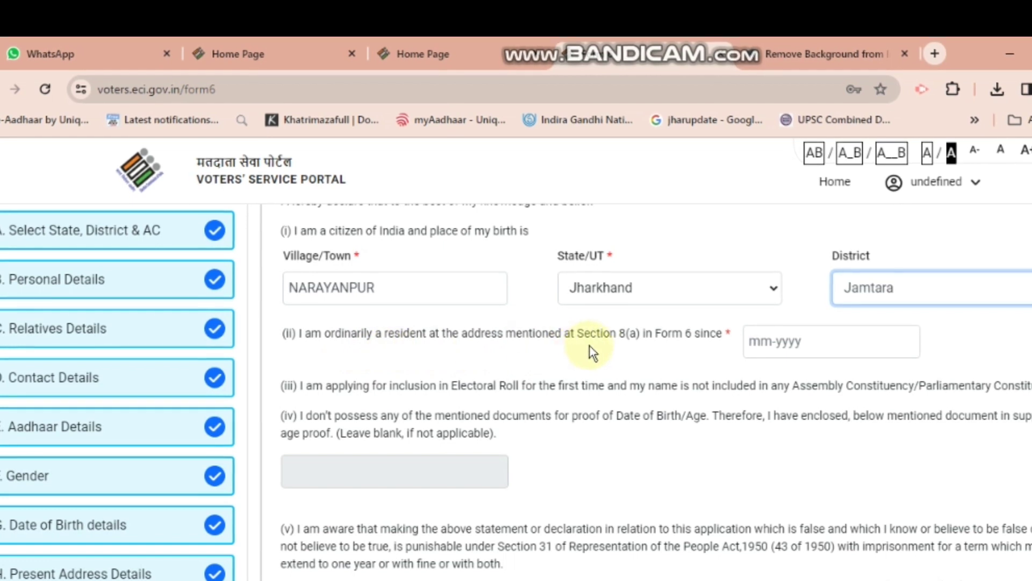
- Set residence since September 2023 and declaration place NARAYANPUR
left_click(800, 346)
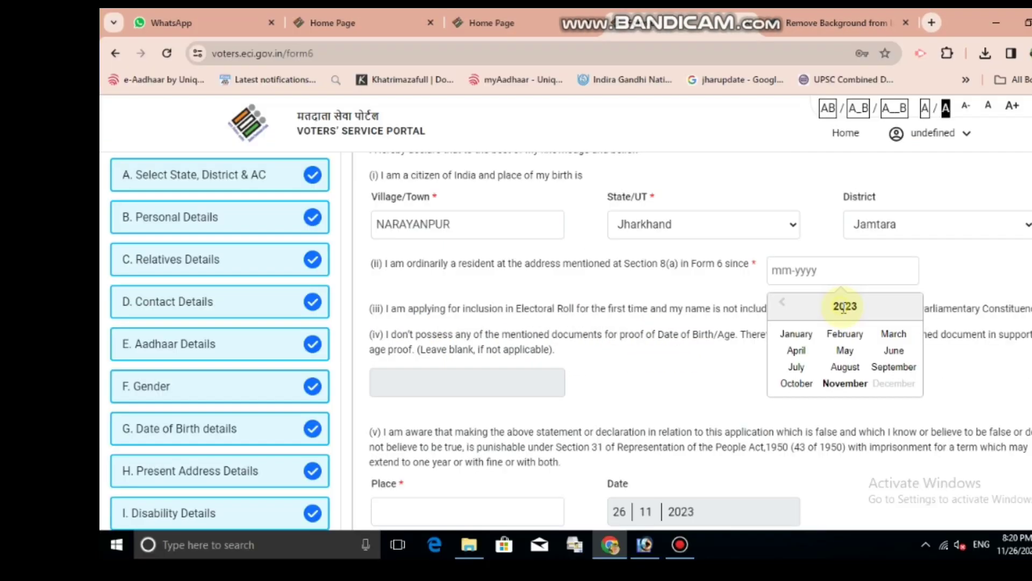
left_click(888, 366)
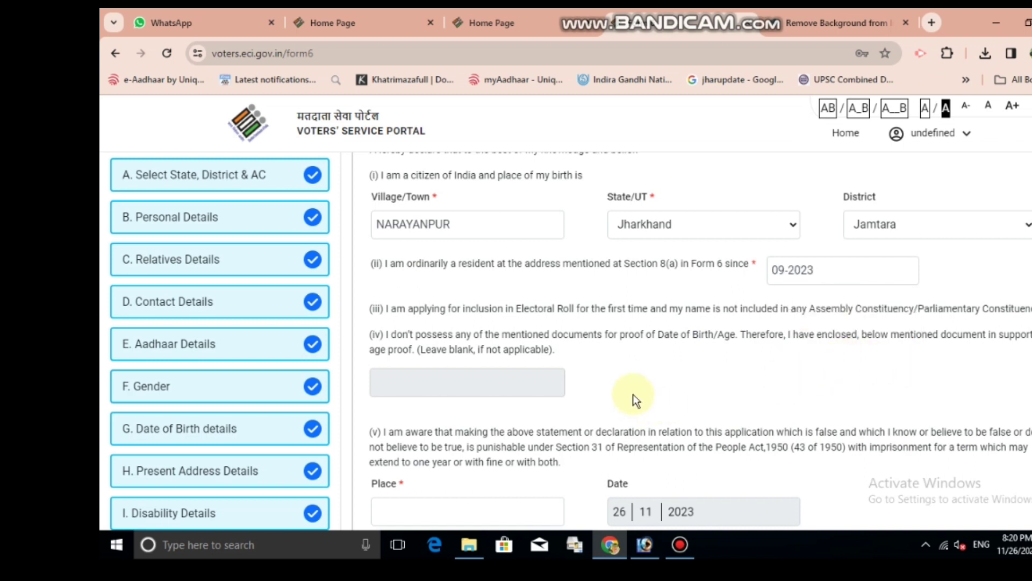
scroll(633, 396, "down", 2)
scroll(449, 413, "down", 1)
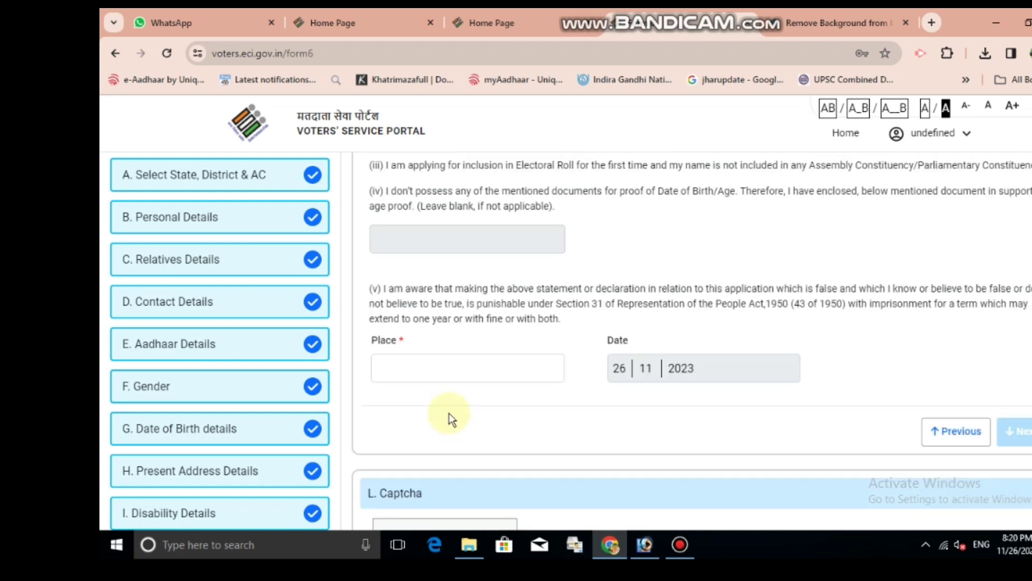
type("NARAYANPUR")
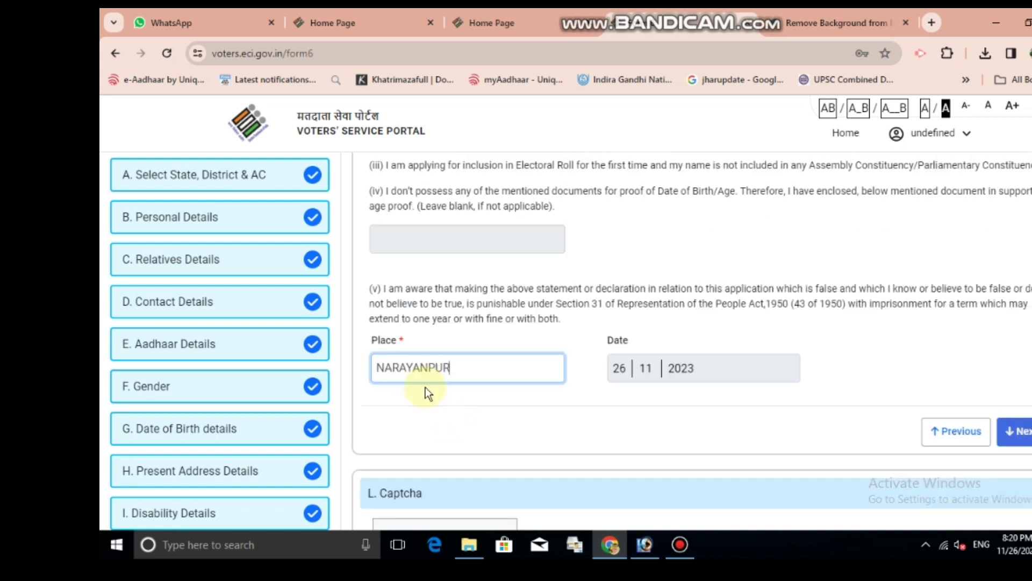
left_click(461, 419)
- Enter the refreshed captcha in section L and open the Form 6 preview
left_click(1023, 433)
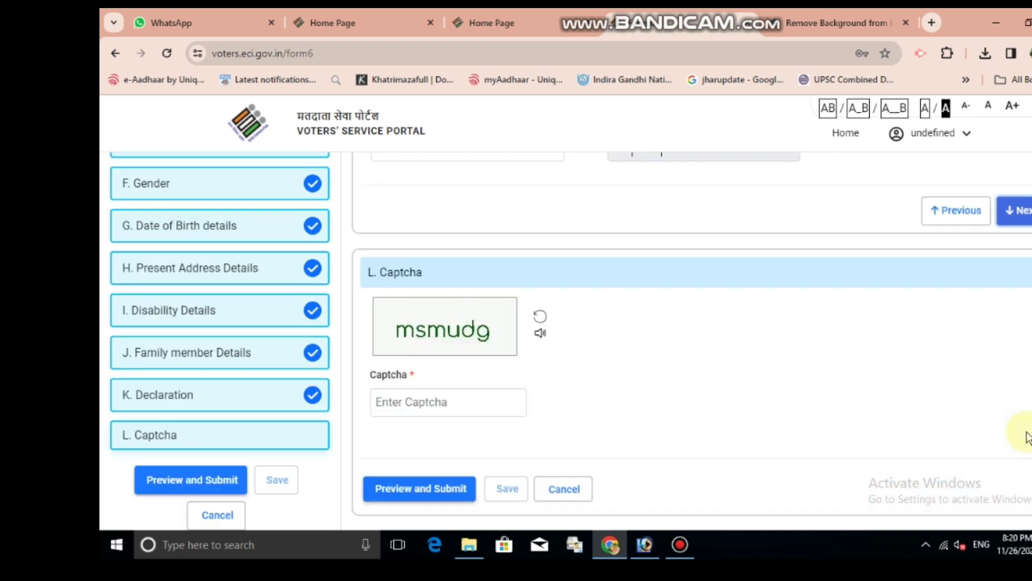
left_click(420, 401)
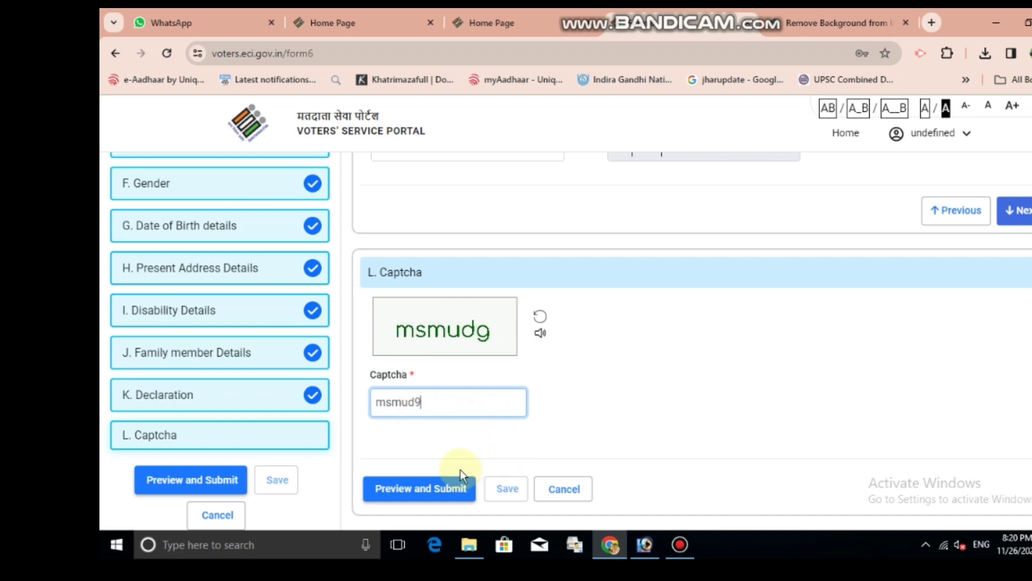
left_click(433, 490)
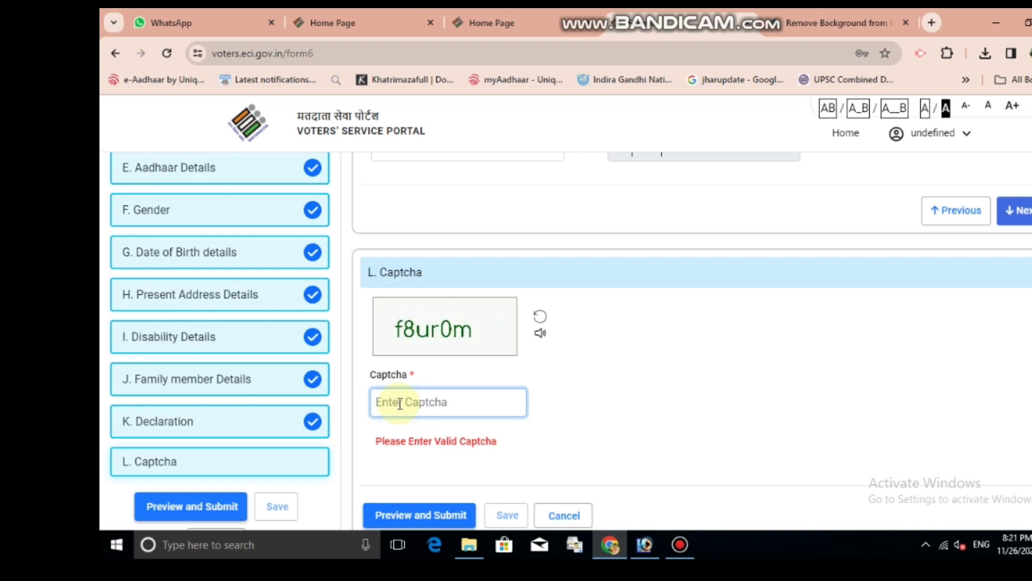
type("f8ur0m")
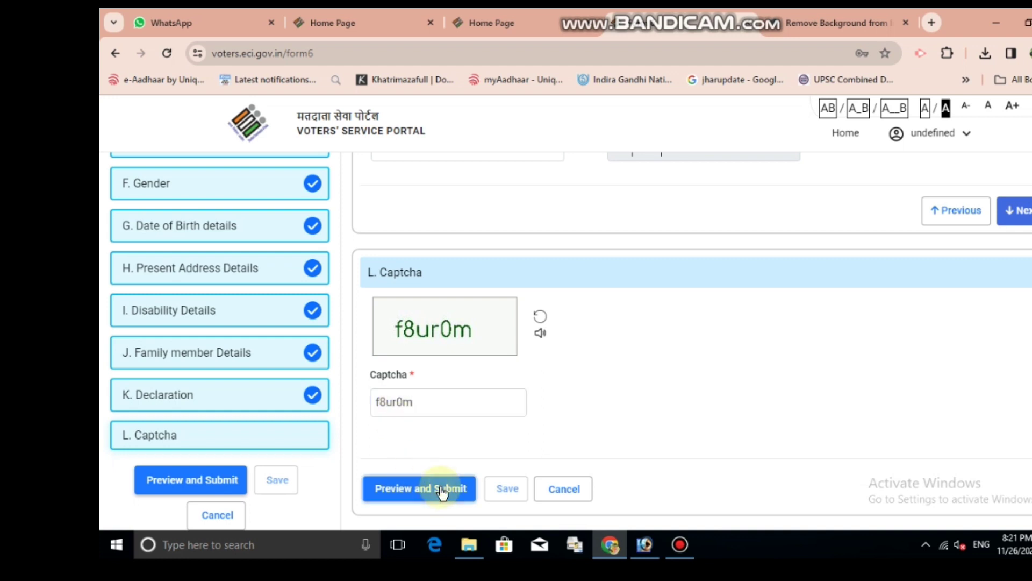
left_click(441, 490)
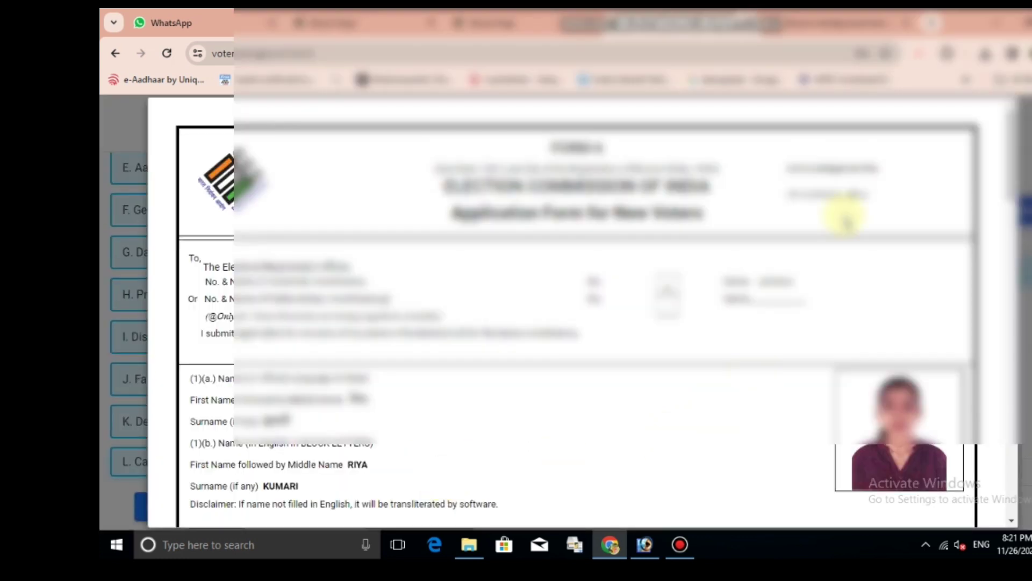
- Scroll through the Form 6 preview, submit it, and confirm with YES
scroll(705, 358, "down", 10)
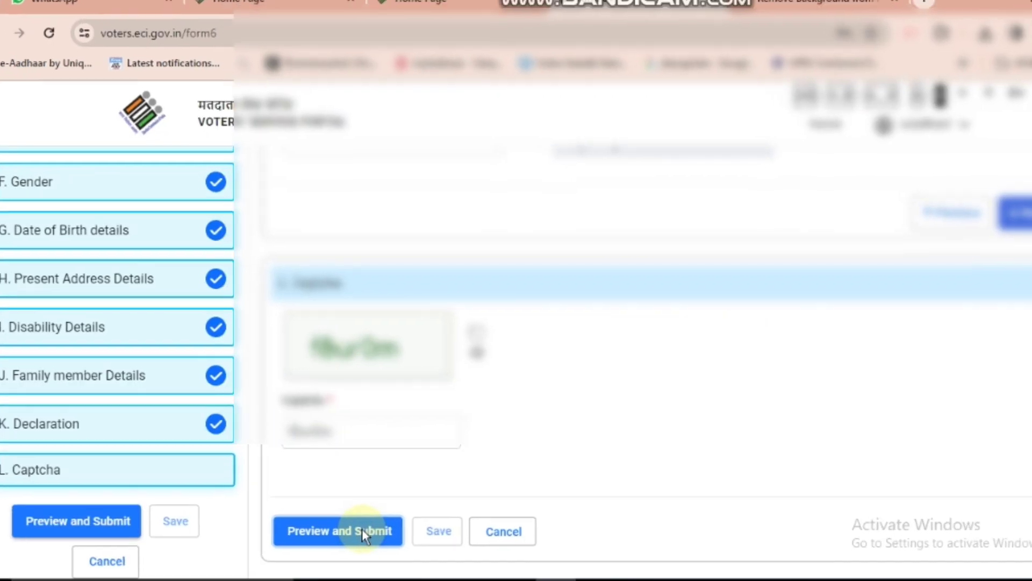
left_click(363, 528)
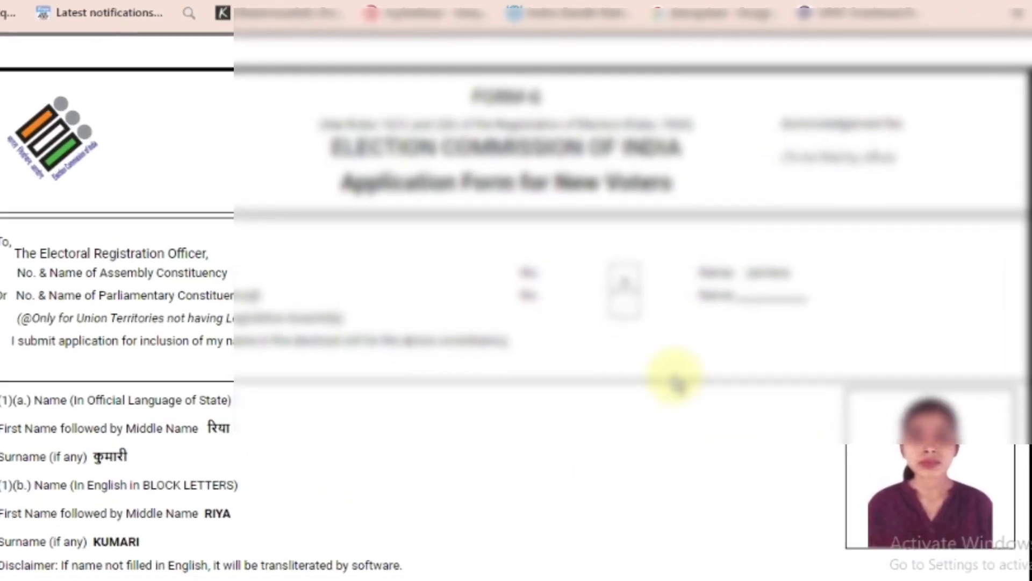
scroll(676, 379, "down", 15)
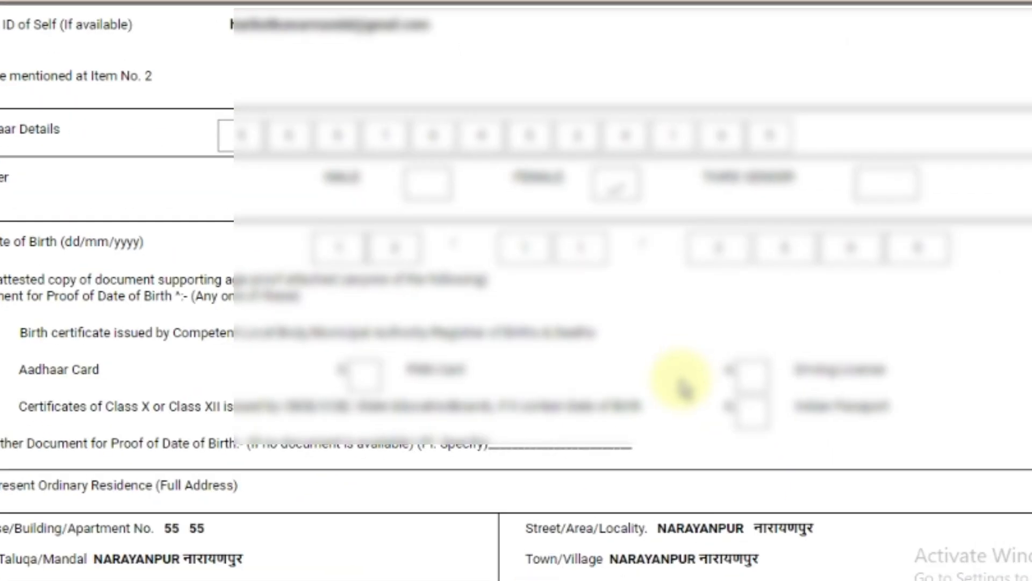
scroll(698, 457, "down", 5)
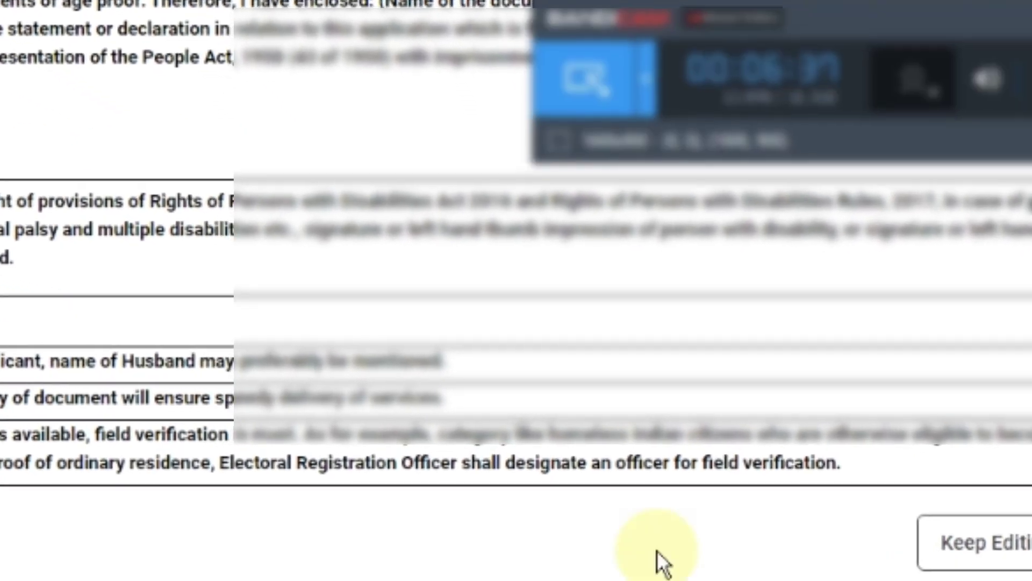
left_click(1011, 483)
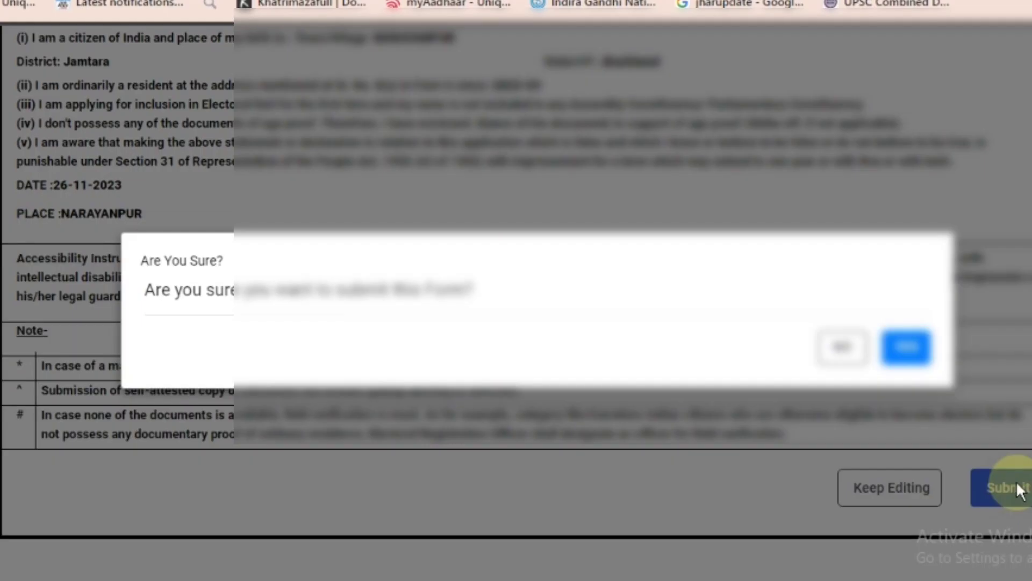
left_click(909, 350)
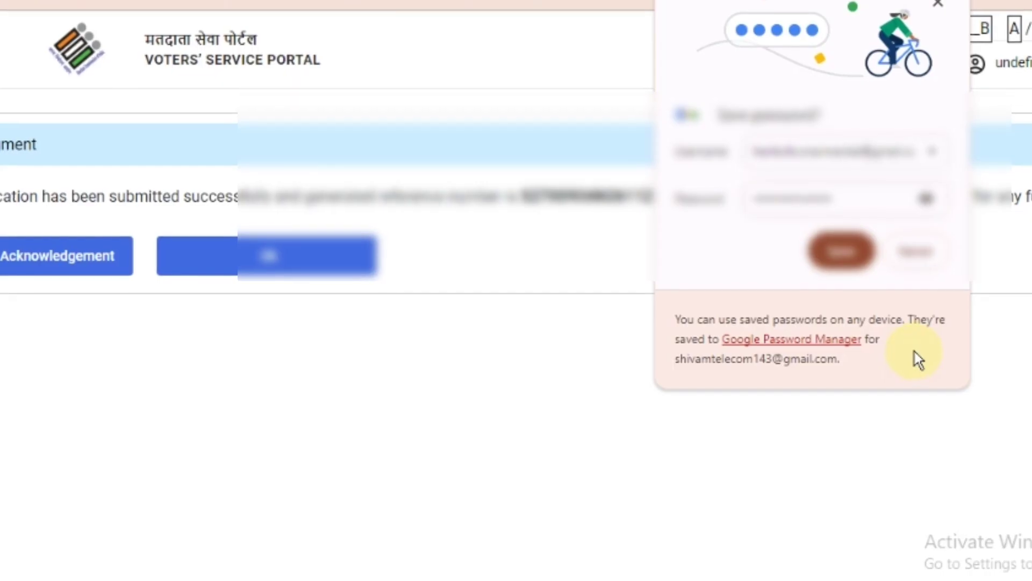
- Note the reference number and save the Form 6 acknowledgement as a PDF
left_click(841, 250)
left_click_drag(514, 192, 735, 212)
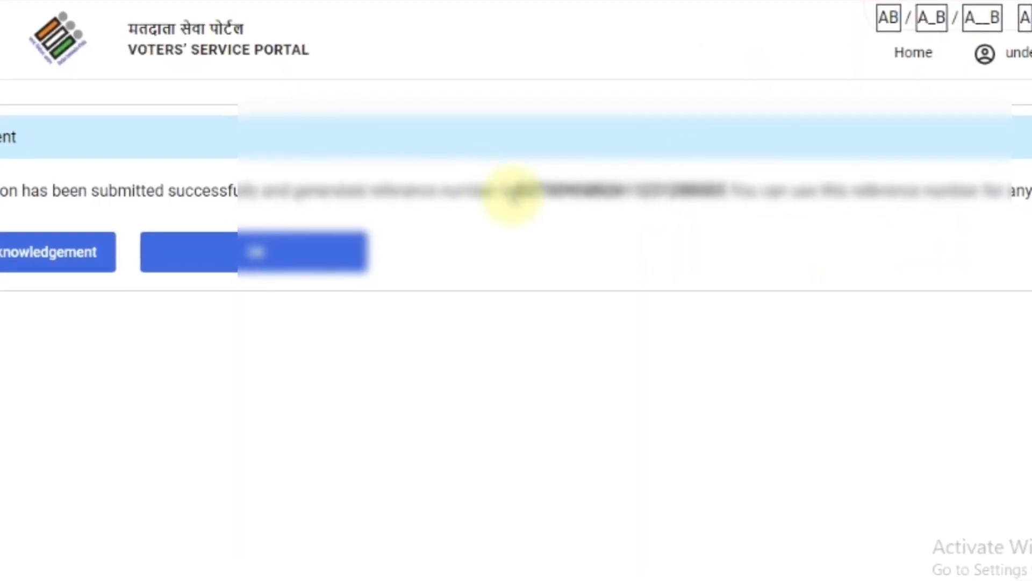
left_click(698, 252)
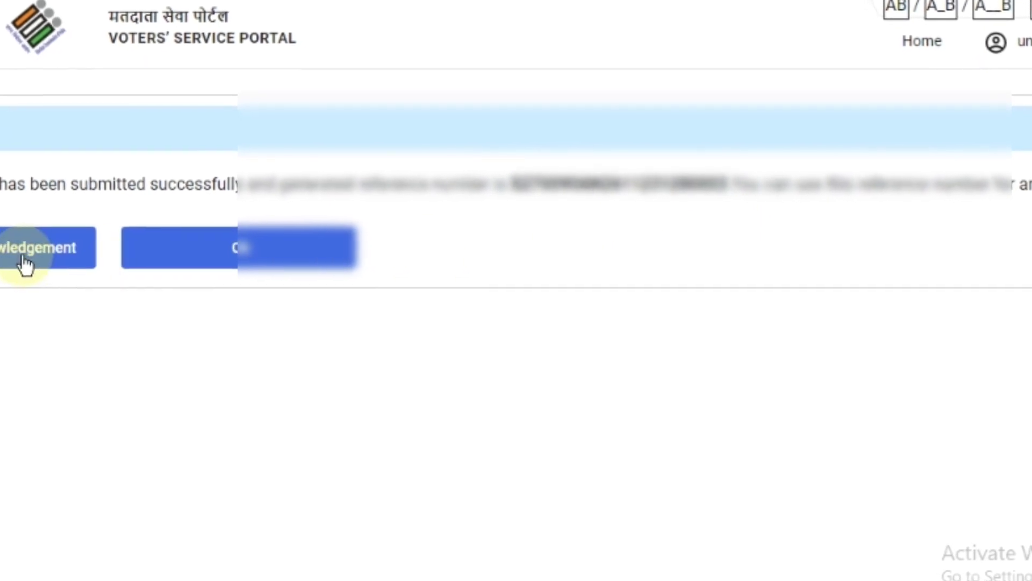
left_click(25, 264)
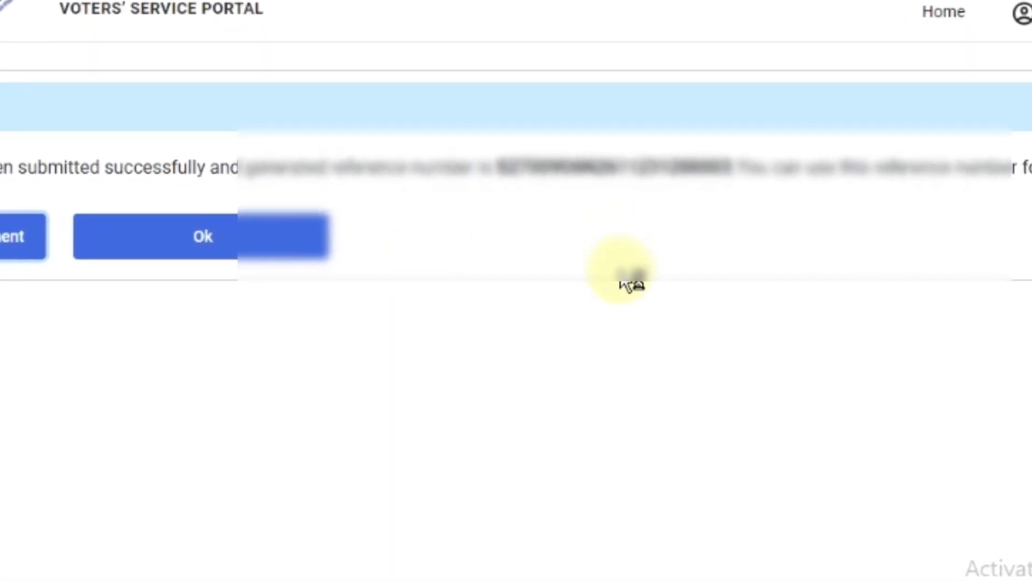
left_click(483, 324)
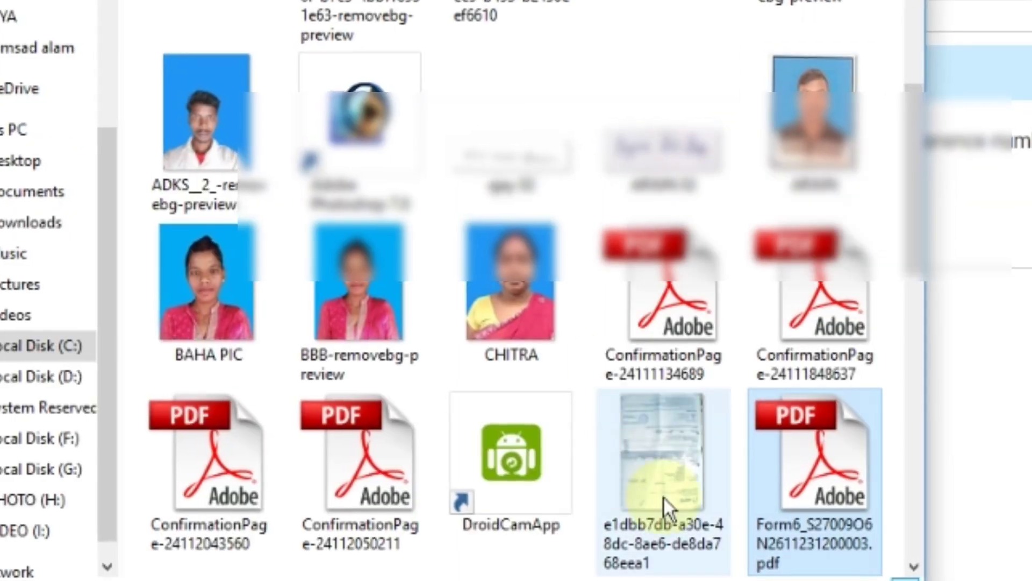
- Open the downloaded Form6 acknowledgement PDF from the folder
double_click(817, 461)
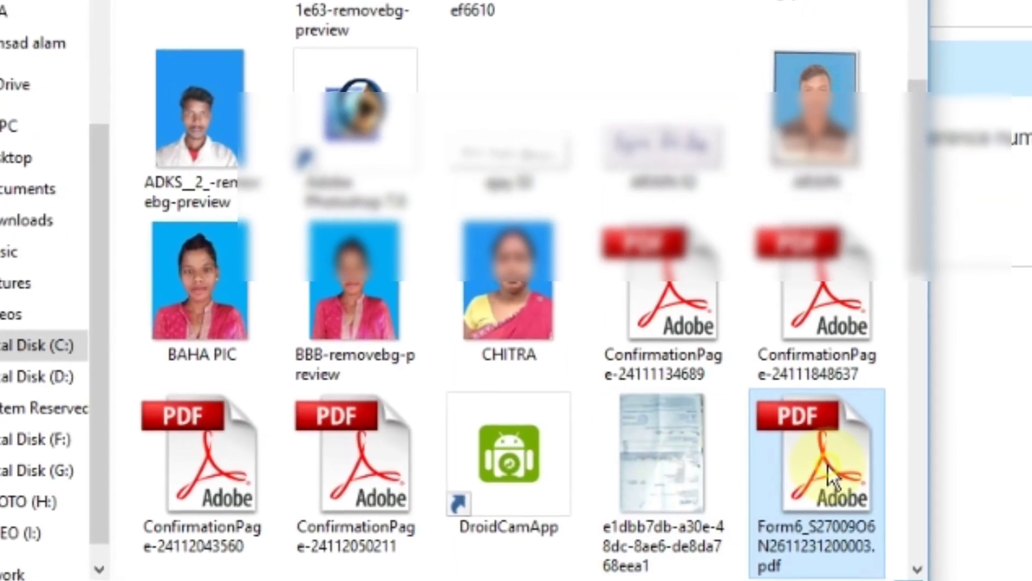